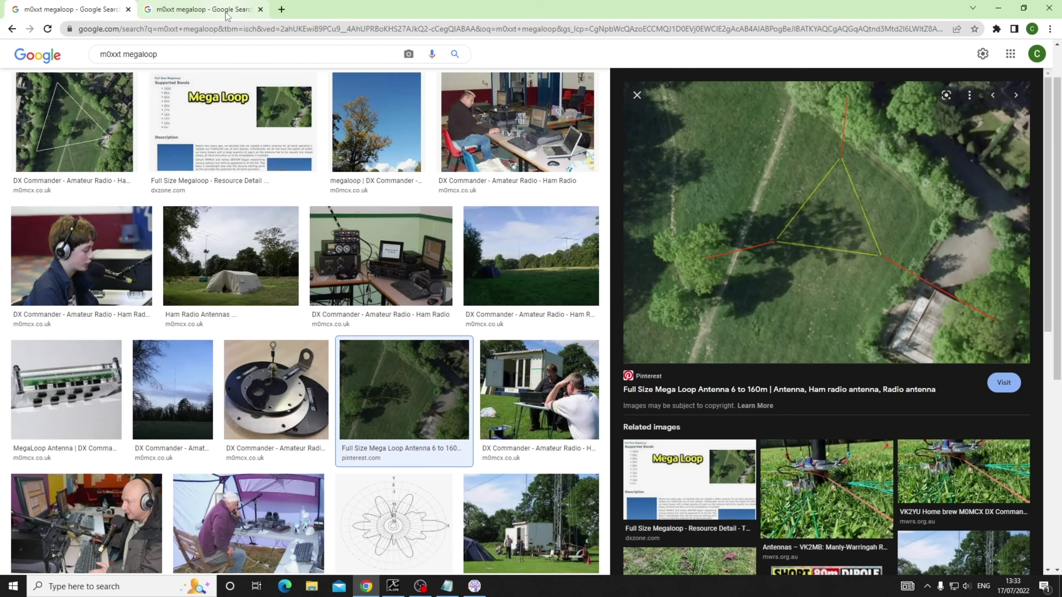
Show the full-size mega loop antenna image in the second Chrome tab
left_click(226, 15)
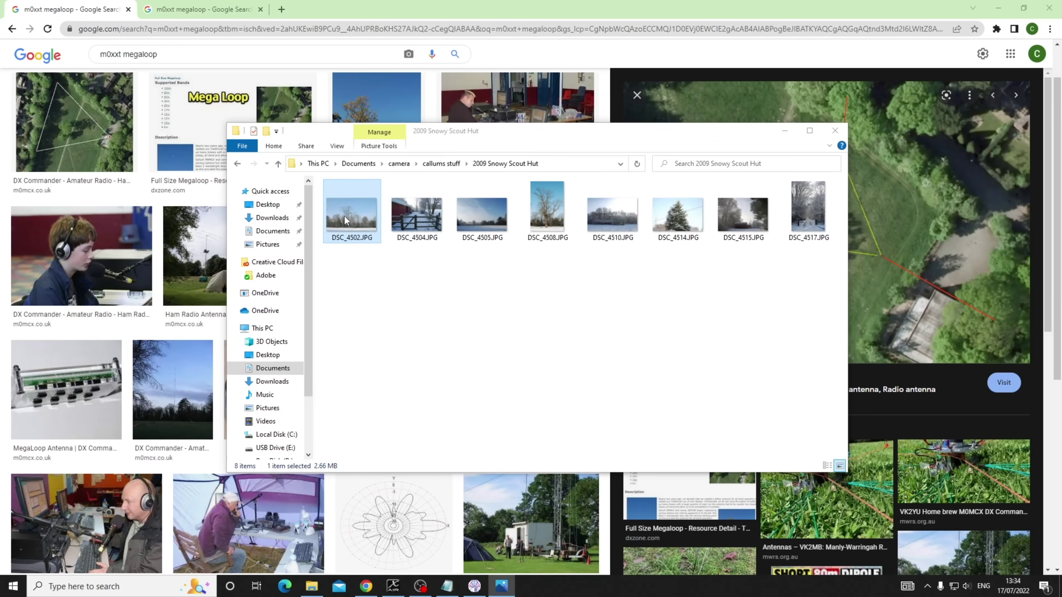
Open DSC_4502.JPG in Photos maximized, zooming in and panning across the treetops
key("Return")
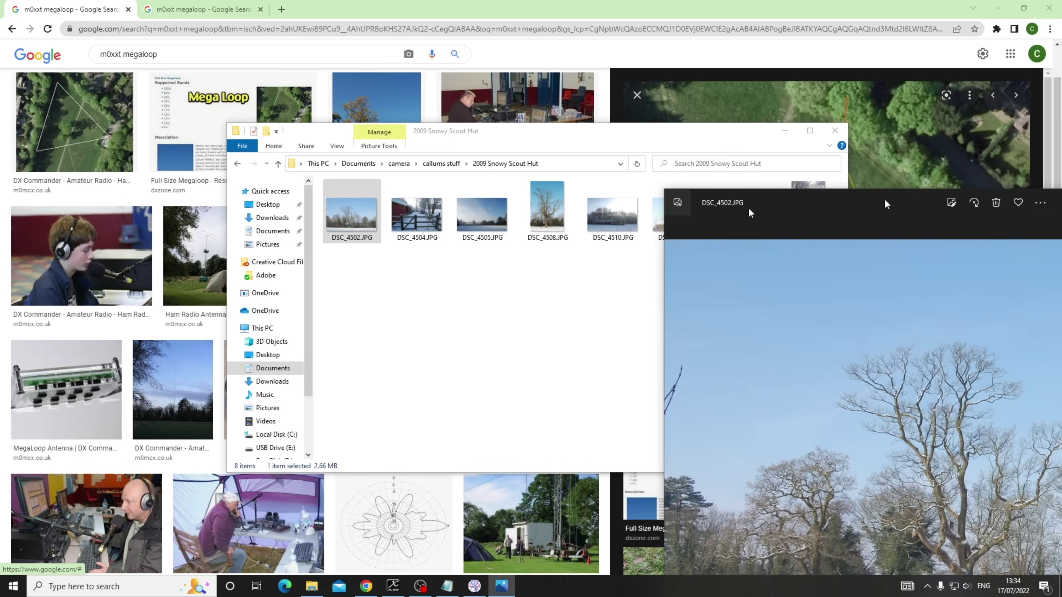
left_click_drag(849, 204, 330, 78)
key("super+Up")
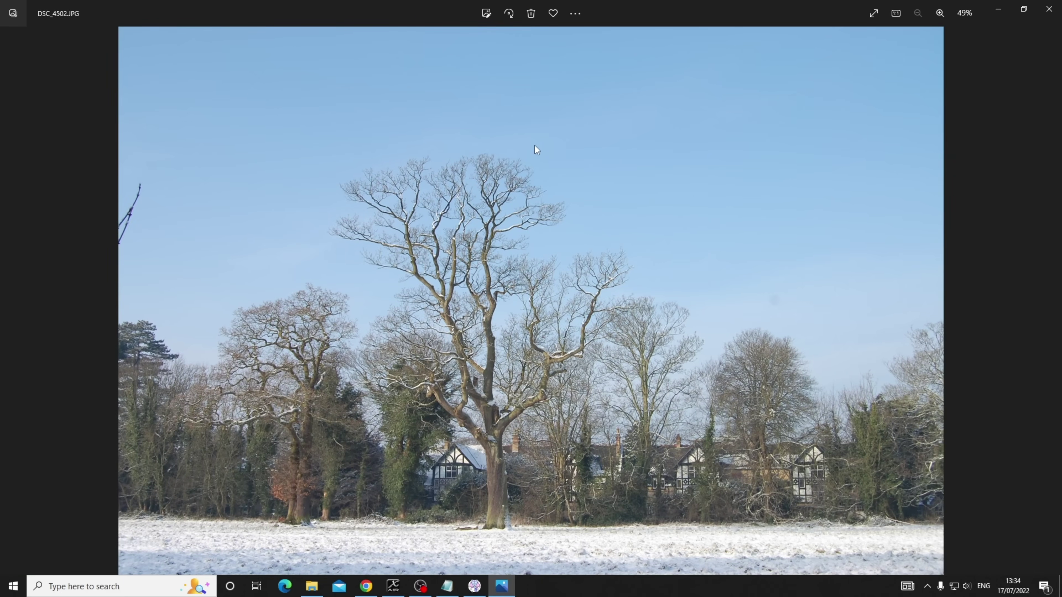
scroll(473, 178, "up", 5)
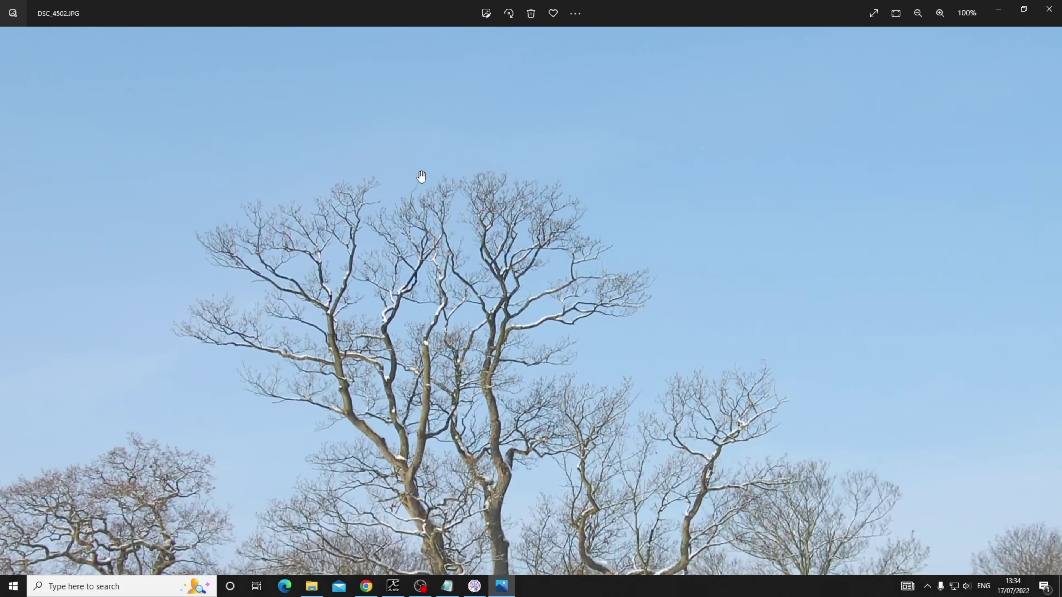
left_click_drag(657, 212, 398, 223)
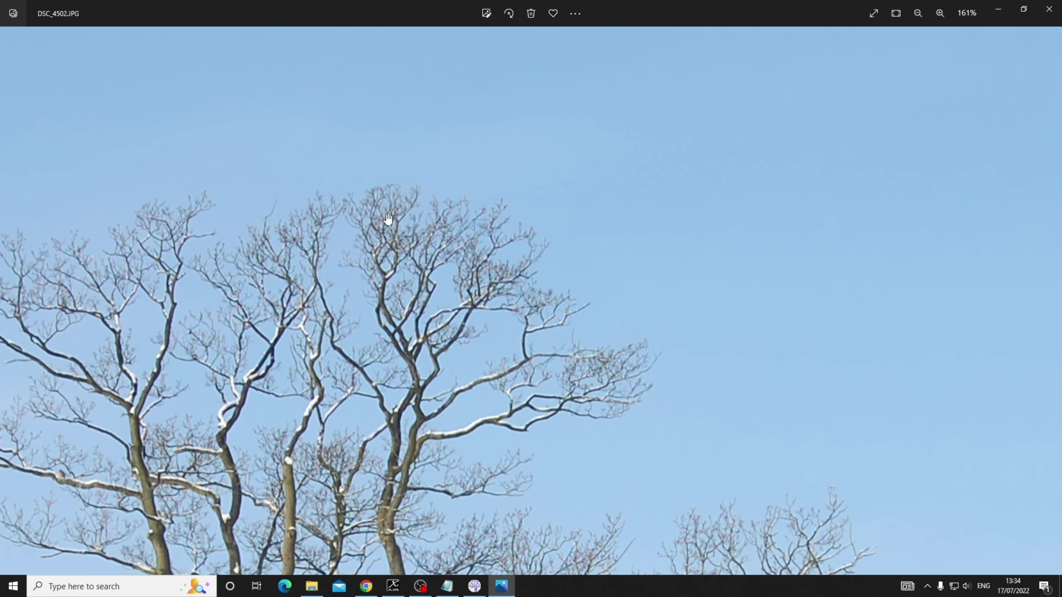
scroll(353, 286, "down", 5)
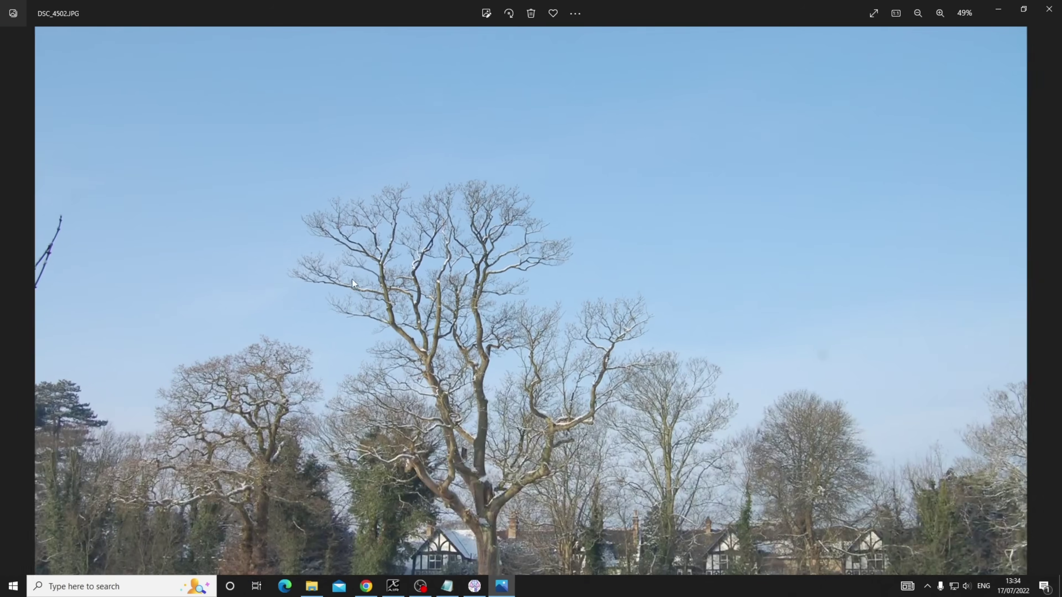
Step through the next hut photos, zooming along the antenna wire, ending on DSC_4515.JPG
key("Right")
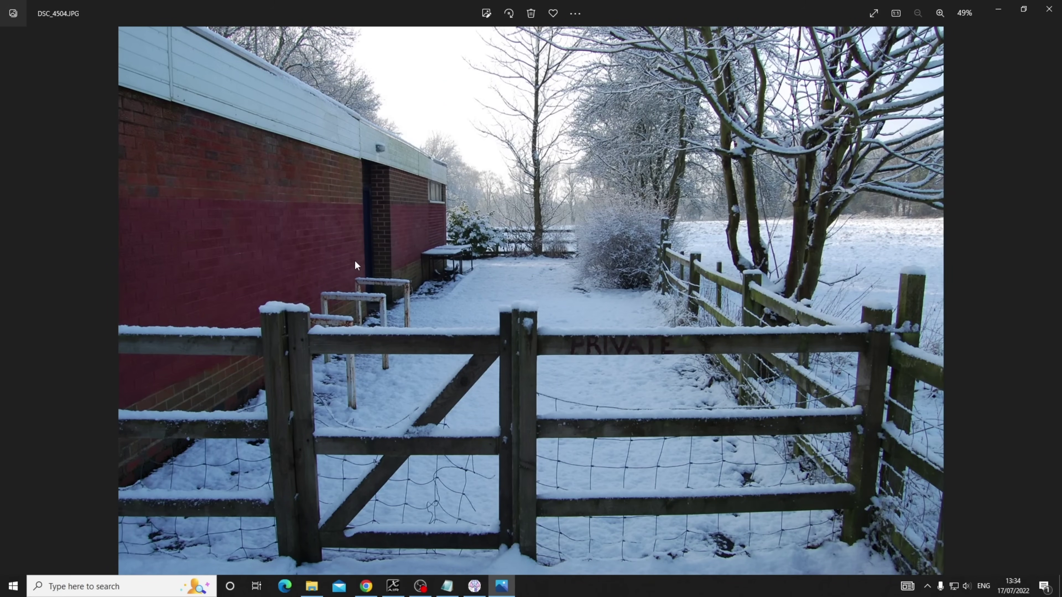
key("Right")
key("Right")
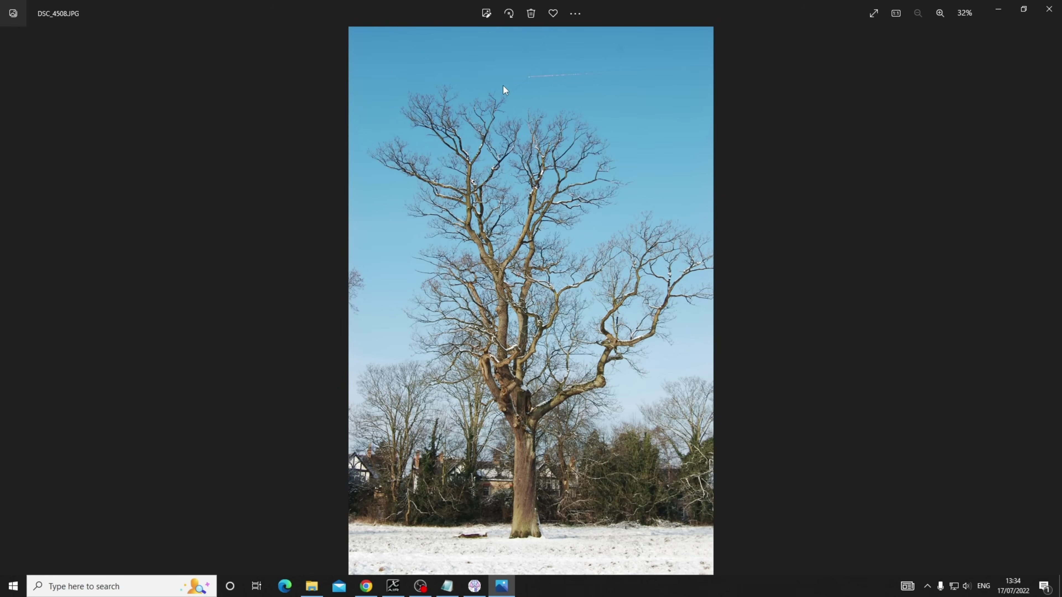
scroll(503, 85, "up", 5)
left_click_drag(517, 107, 526, 193)
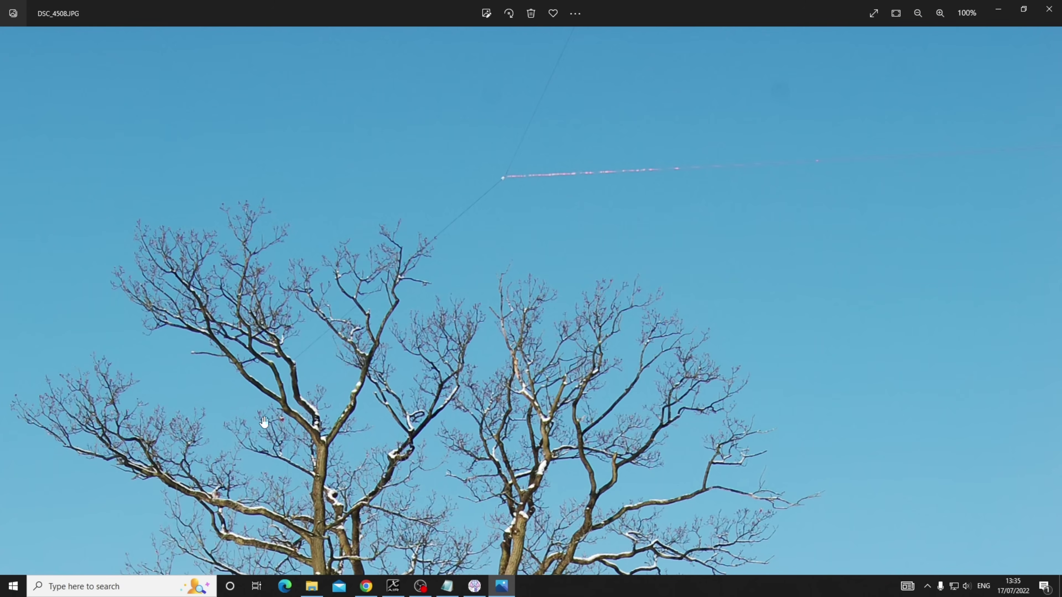
scroll(355, 364, "down", 5)
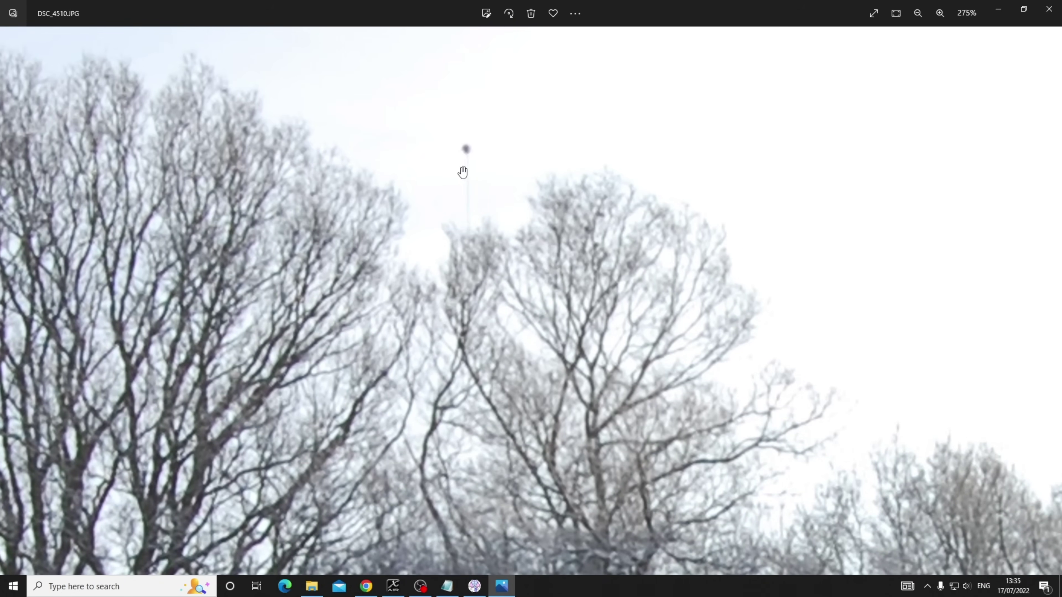
scroll(477, 358, "down", 5)
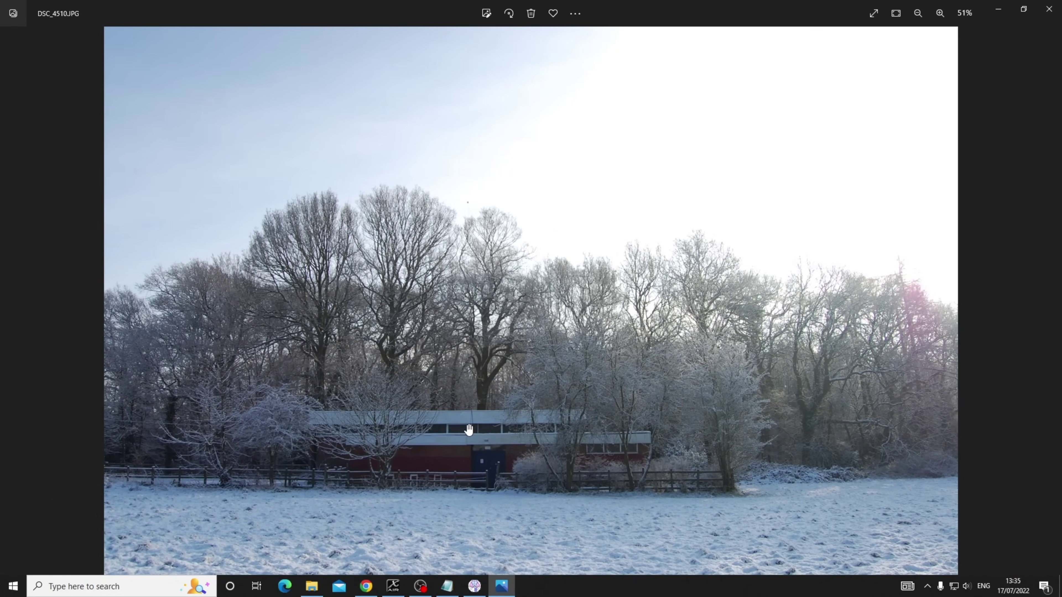
scroll(469, 429, "up", 2)
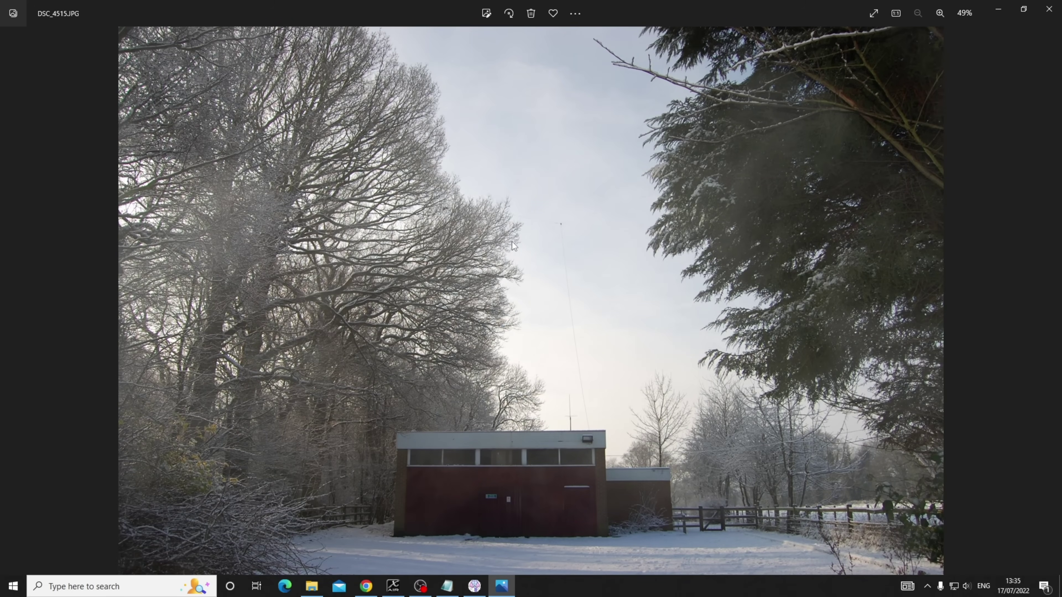
scroll(512, 242, "up", 5)
scroll(576, 205, "up", 5)
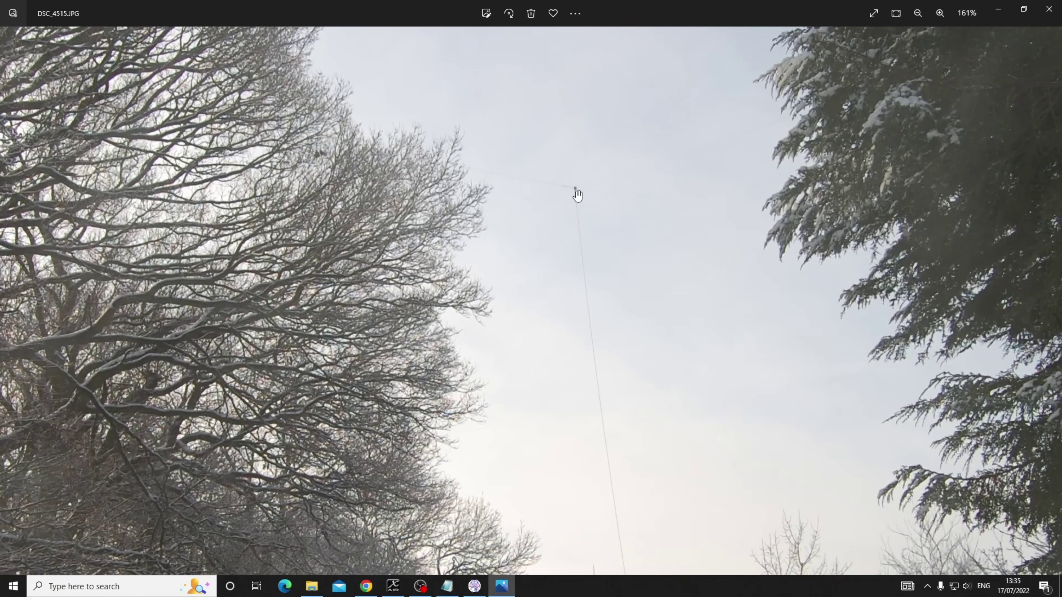
scroll(584, 221, "down", 10)
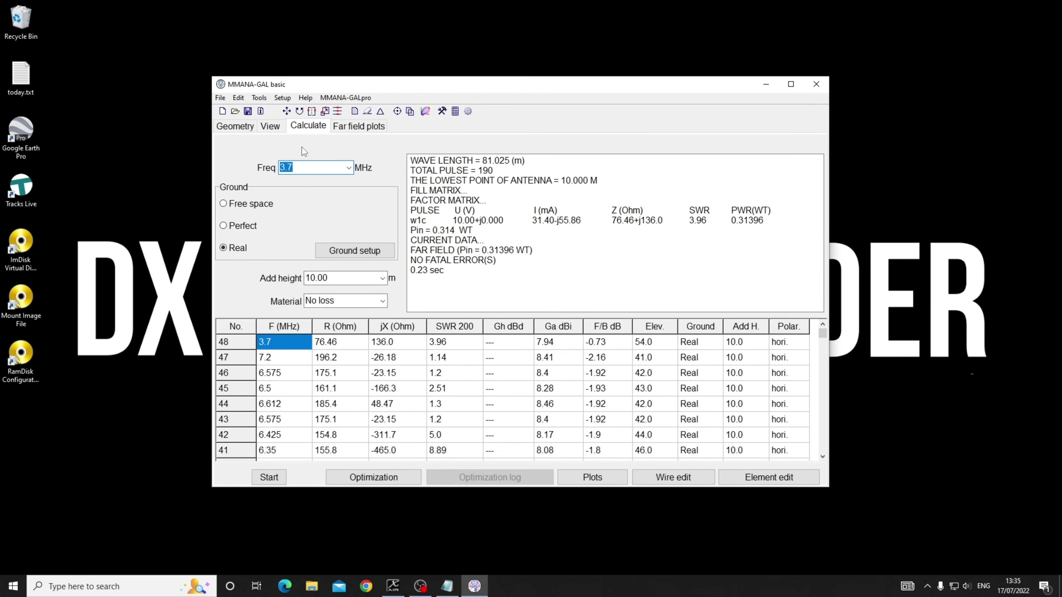
Calculate the loop at 7.15 MHz, giving SWR 1.78 at 185.7-j111.4 ohms
type("7.15")
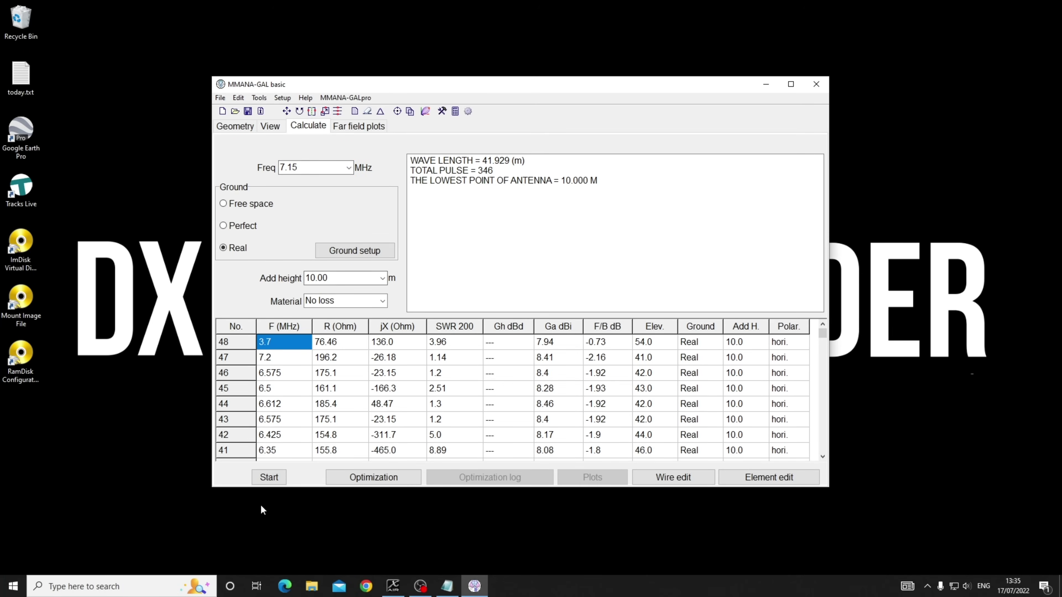
left_click(272, 477)
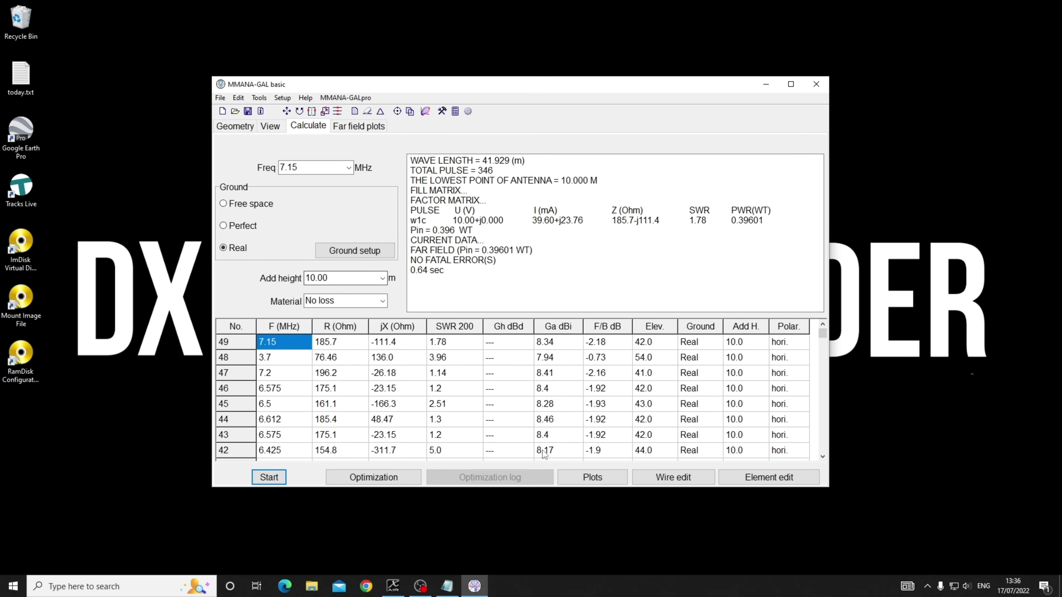
Find the SWR resonance and write the 7.18, 7.216 and 7.186 MHz rows to the table
left_click(594, 477)
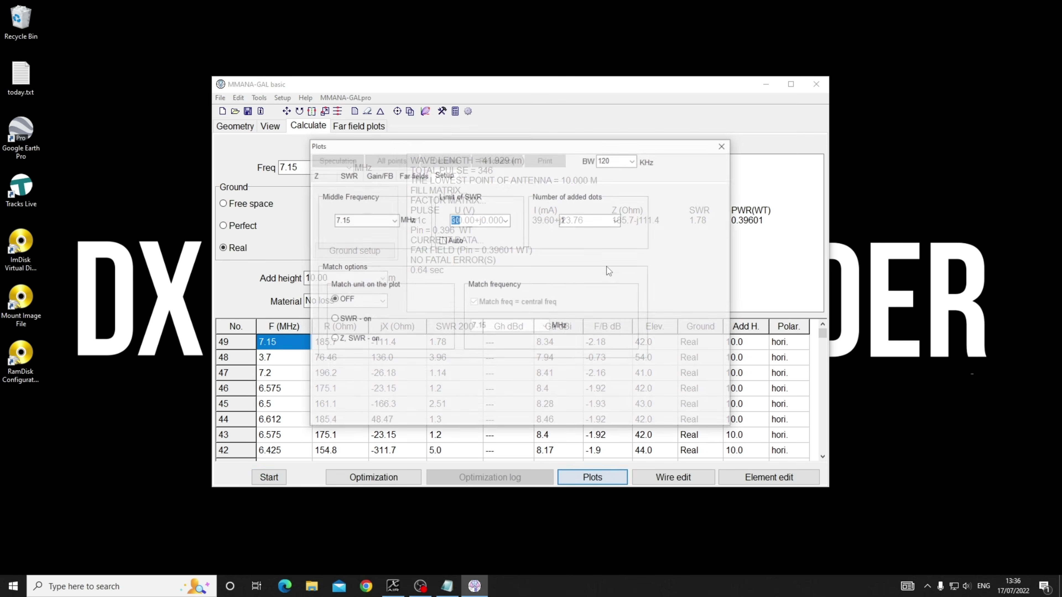
left_click(347, 175)
left_click(497, 160)
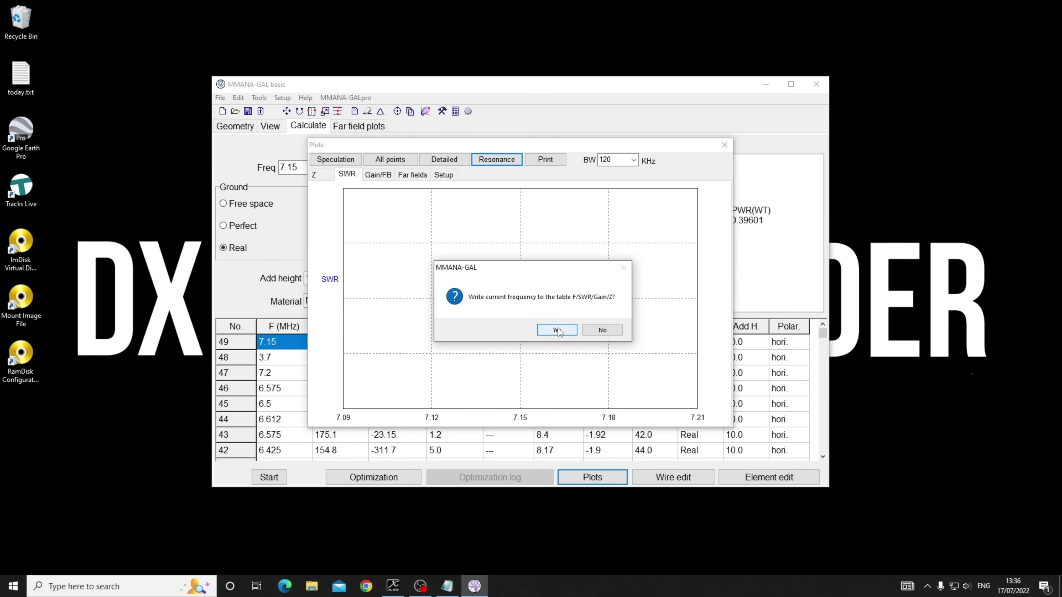
left_click(557, 330)
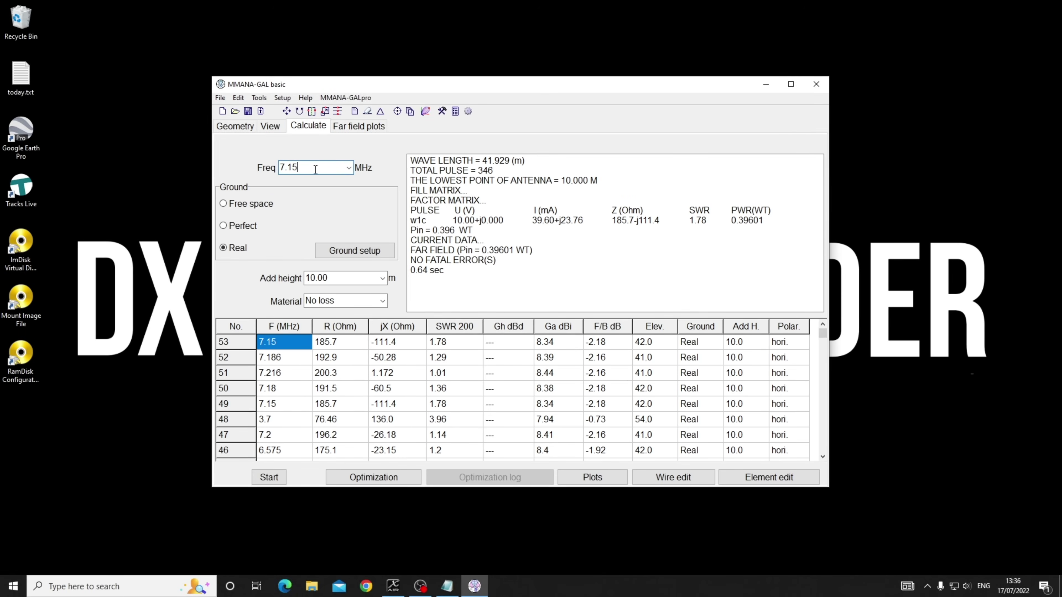
Set frequency to 7.2 MHz, check the rotated model, and calculate row 54 with SWR 1.14
type("7")
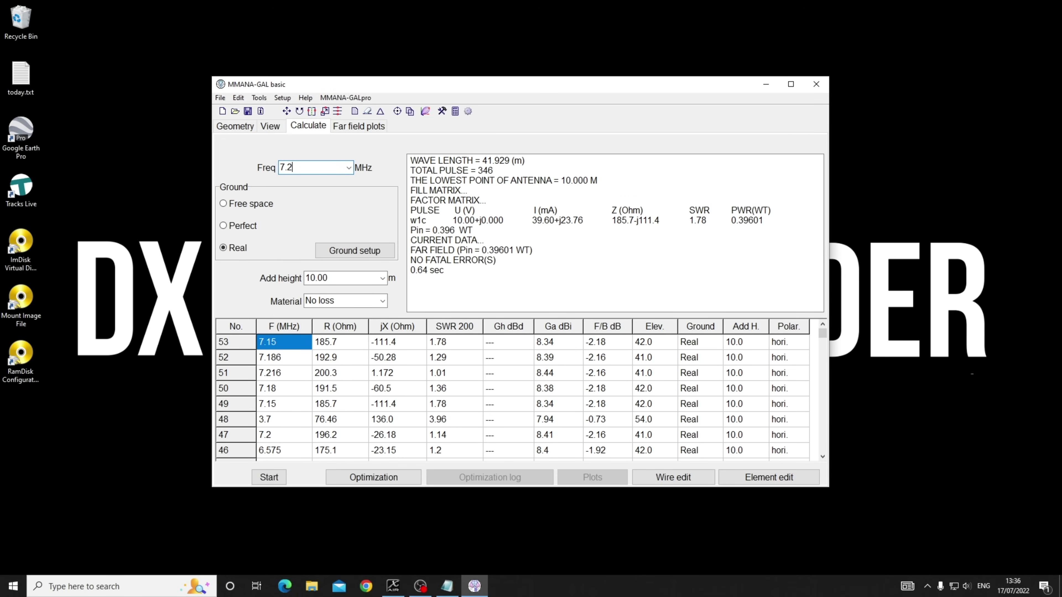
left_click(271, 128)
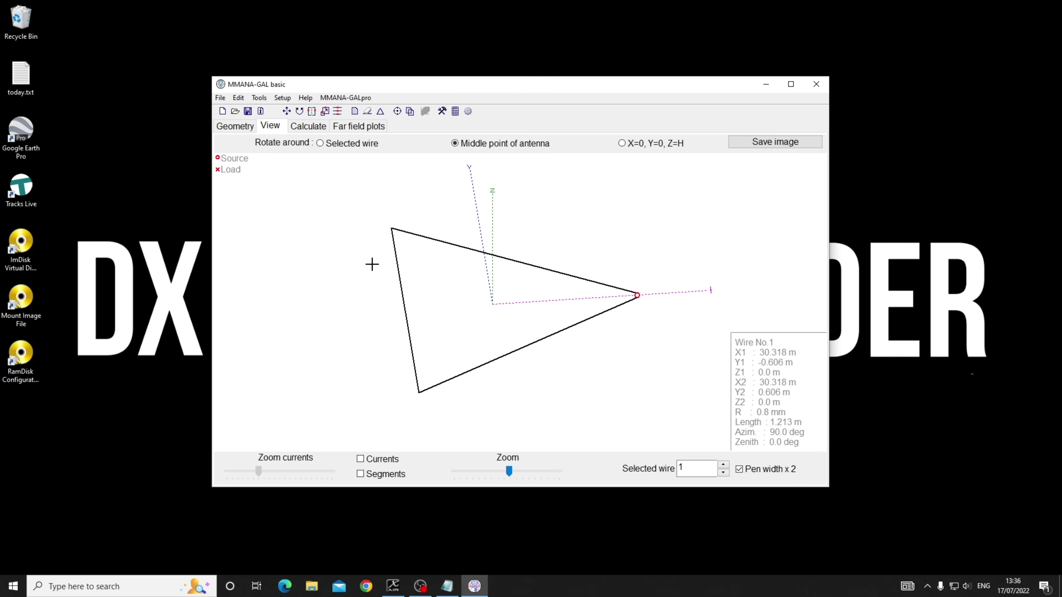
left_click_drag(372, 264, 443, 280)
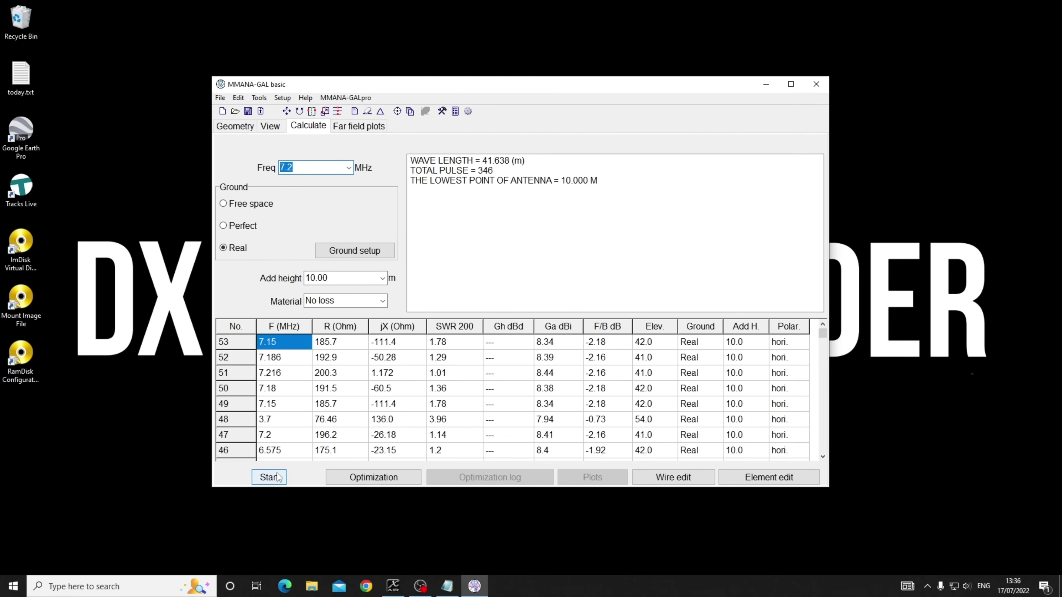
left_click(278, 477)
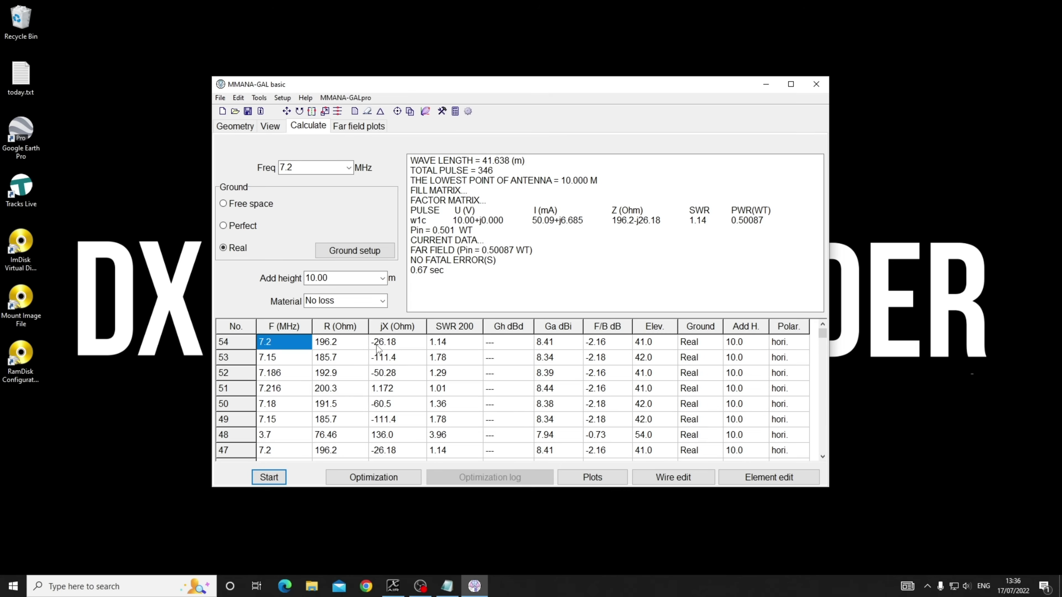
left_click(330, 344)
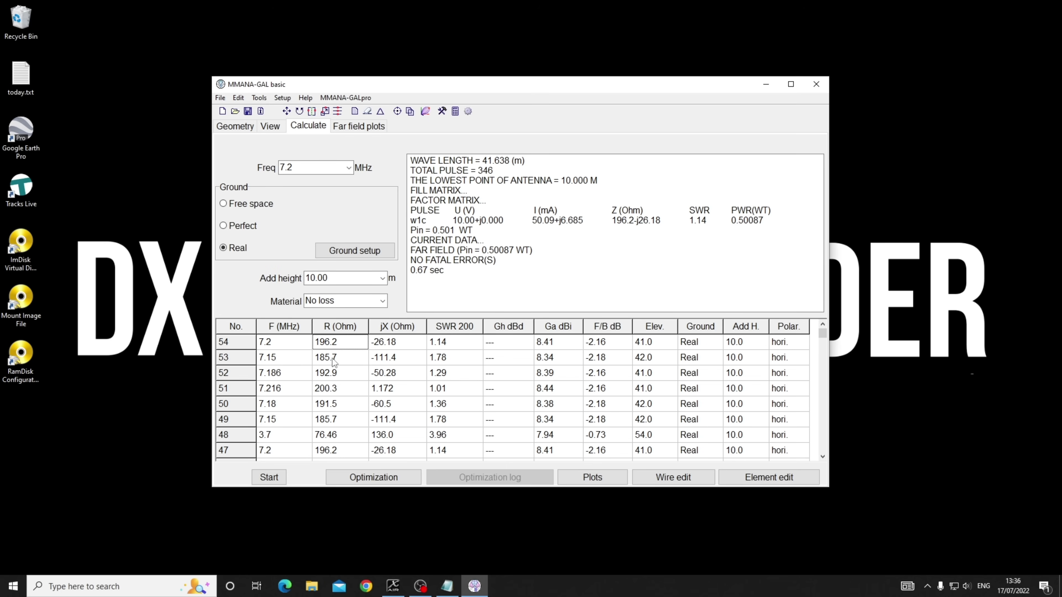
Look at the advanced optimization settings and cancel without changes
left_click(416, 479)
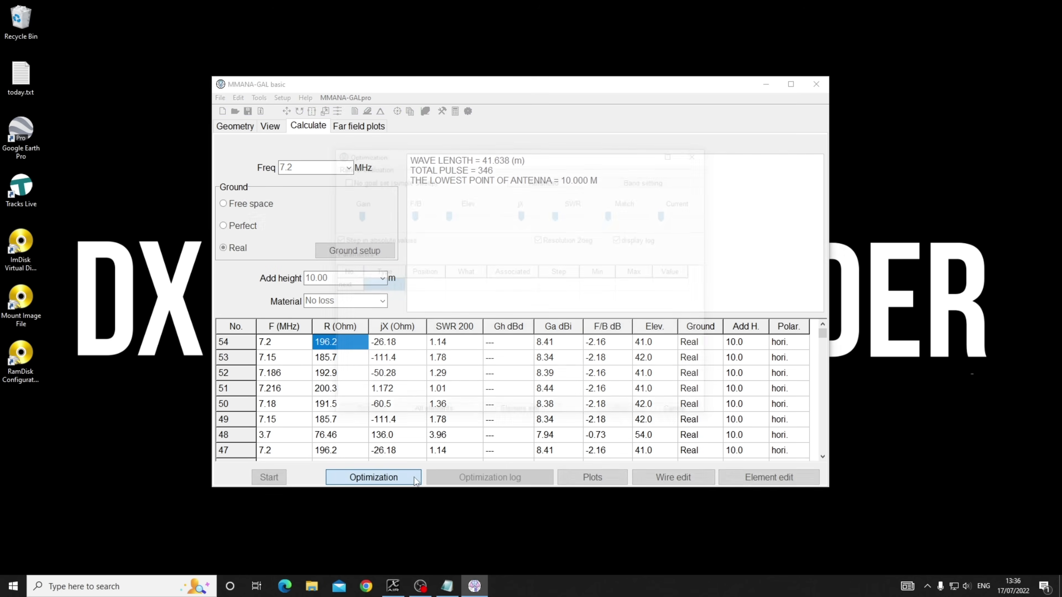
left_click(553, 180)
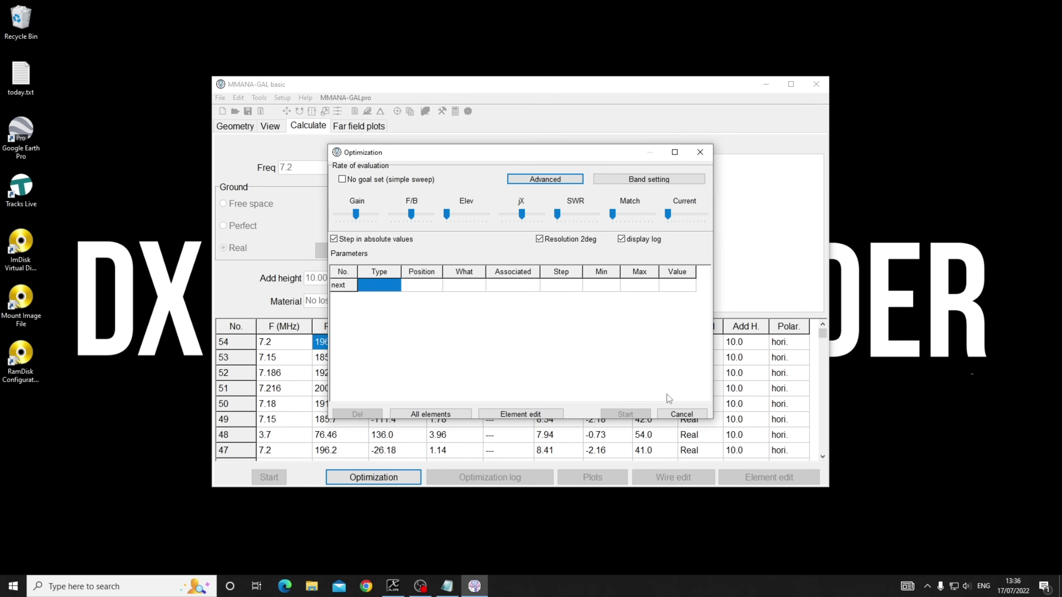
left_click(689, 414)
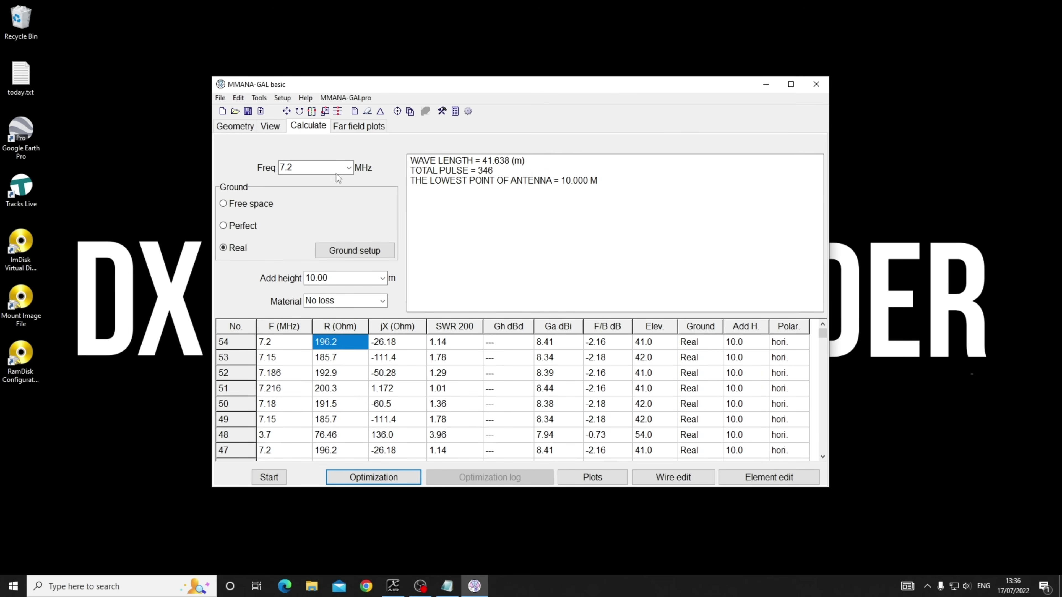
Check the far-field patterns, then go back to Calculate for the 20 m Cu wire run
left_click(378, 126)
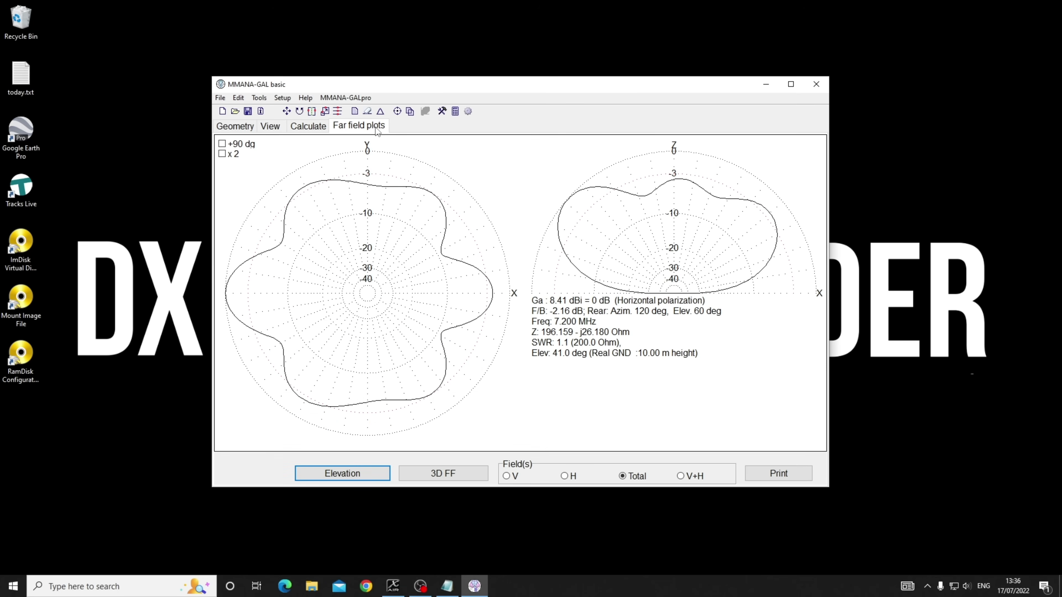
left_click(314, 129)
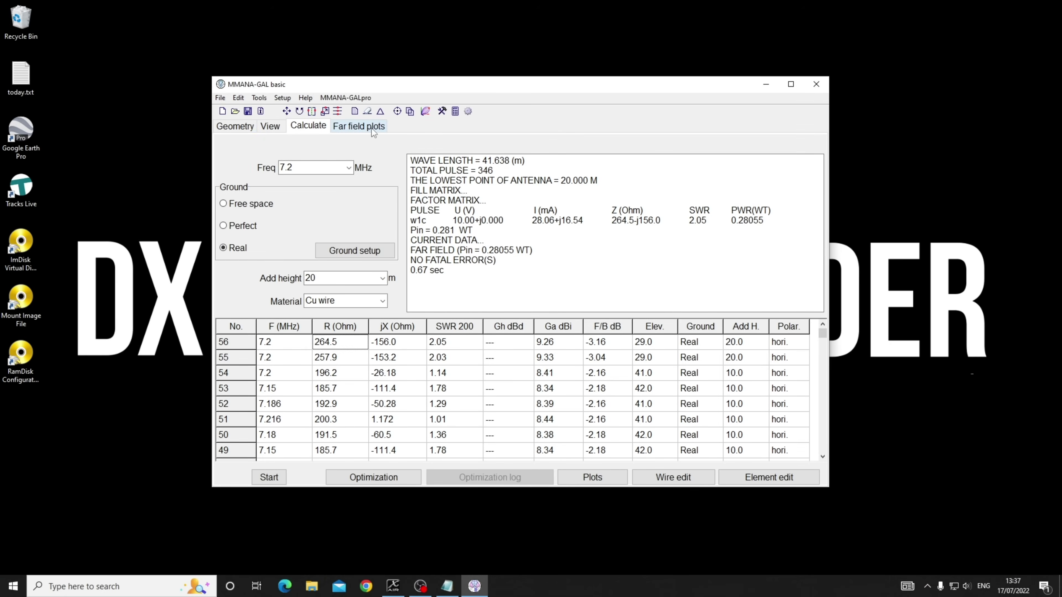
Read the 7.2 MHz, 20 m azimuth pattern, with F/B -14.88 dB at 65° elevation
left_click(372, 128)
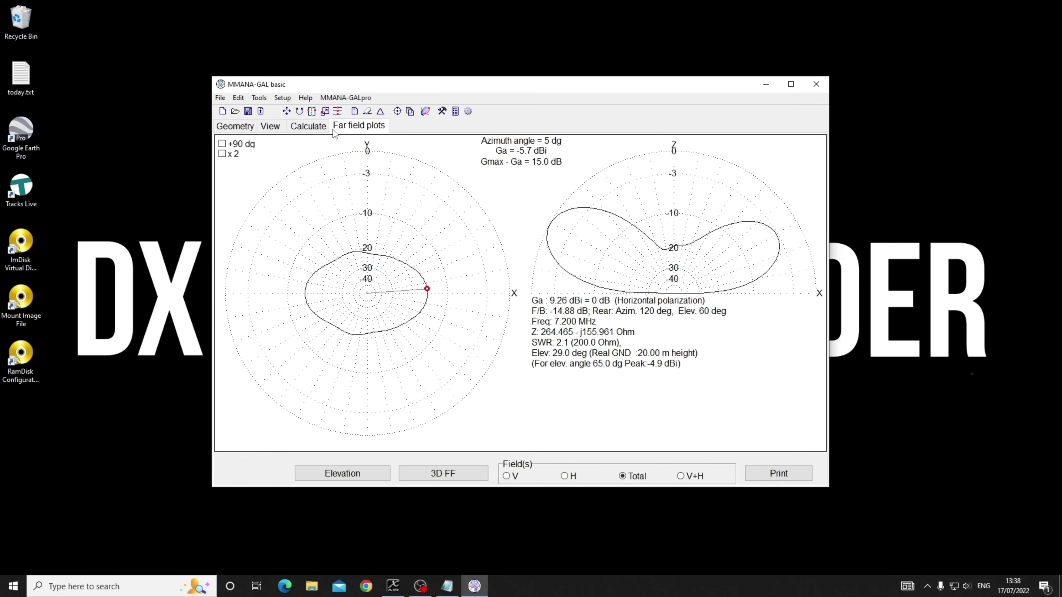
Plot the azimuth pattern at 5° elevation, peaking at -2.0 dBi with F/B -14.59 dB
left_click(313, 129)
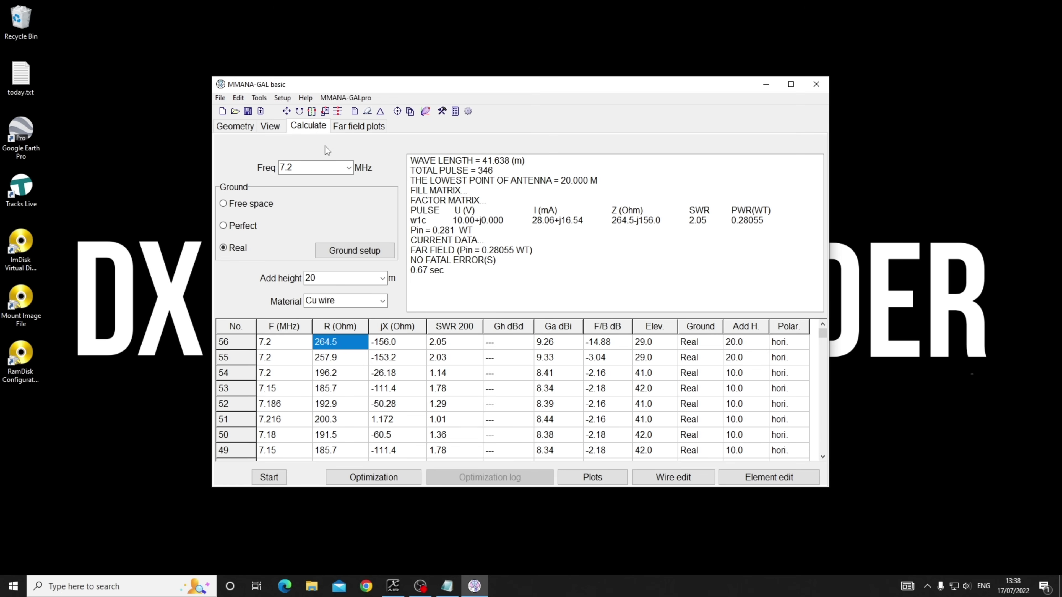
left_click(371, 127)
left_click(371, 476)
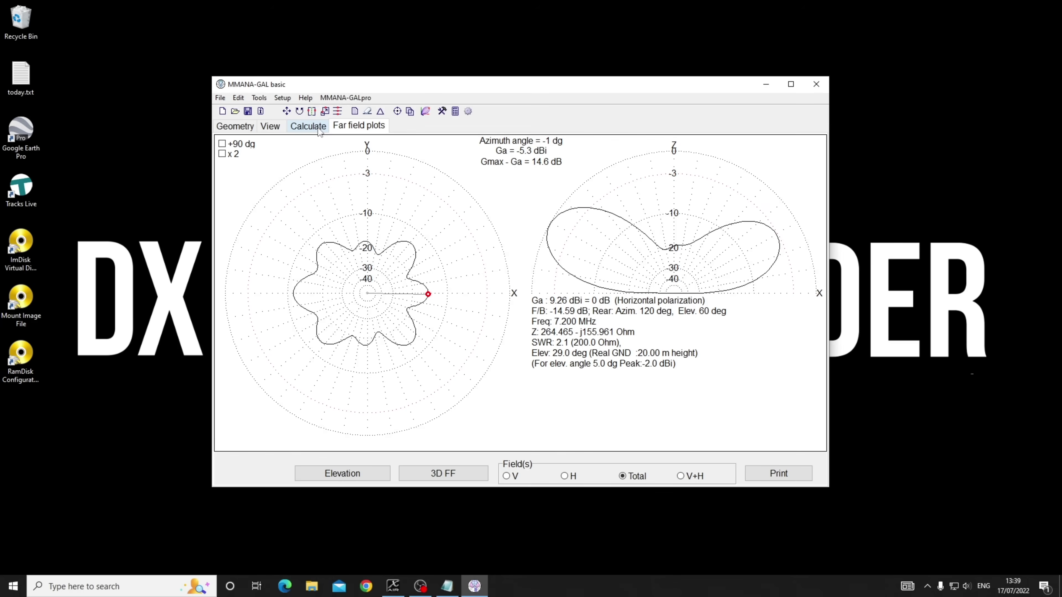
Recalculate the 20 m loop at 3.6 MHz and view its far-field radiation patterns
left_click(308, 126)
double_click(316, 166)
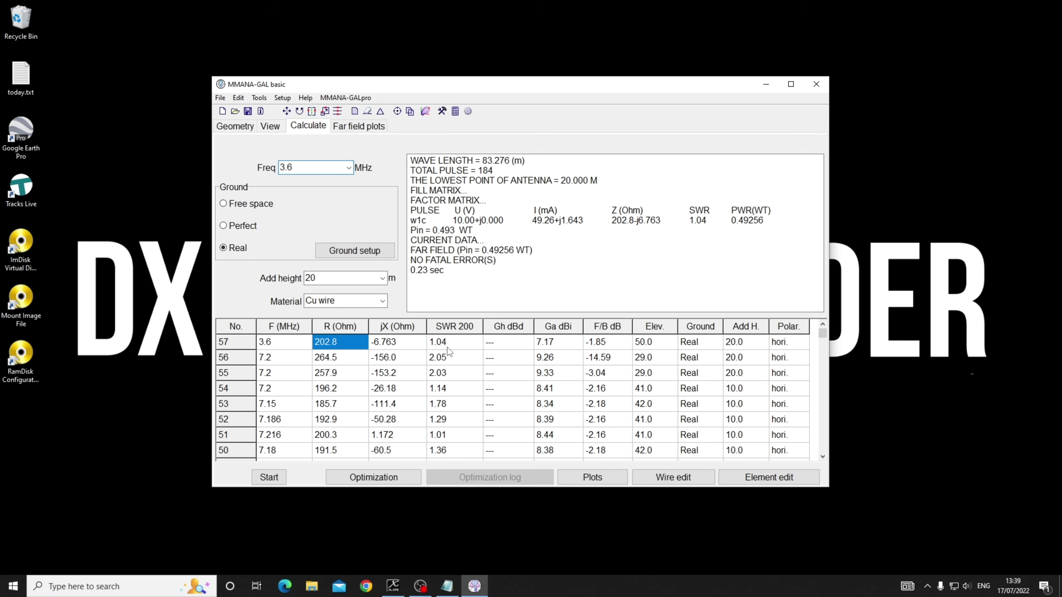
left_click(376, 128)
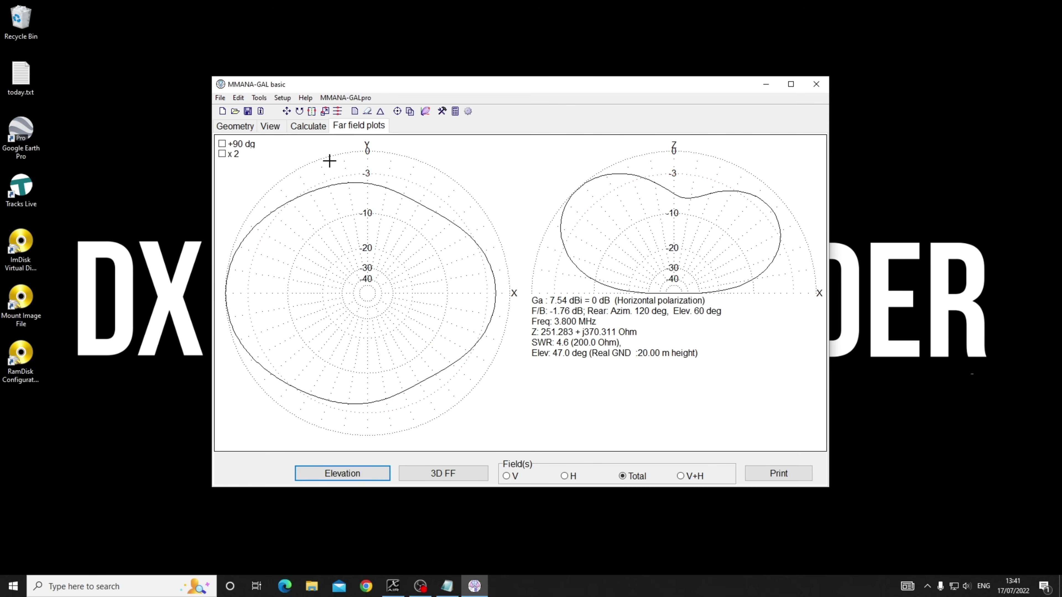
Go back to the Calculate tab after viewing the 3.8 MHz far-field pattern
left_click(307, 128)
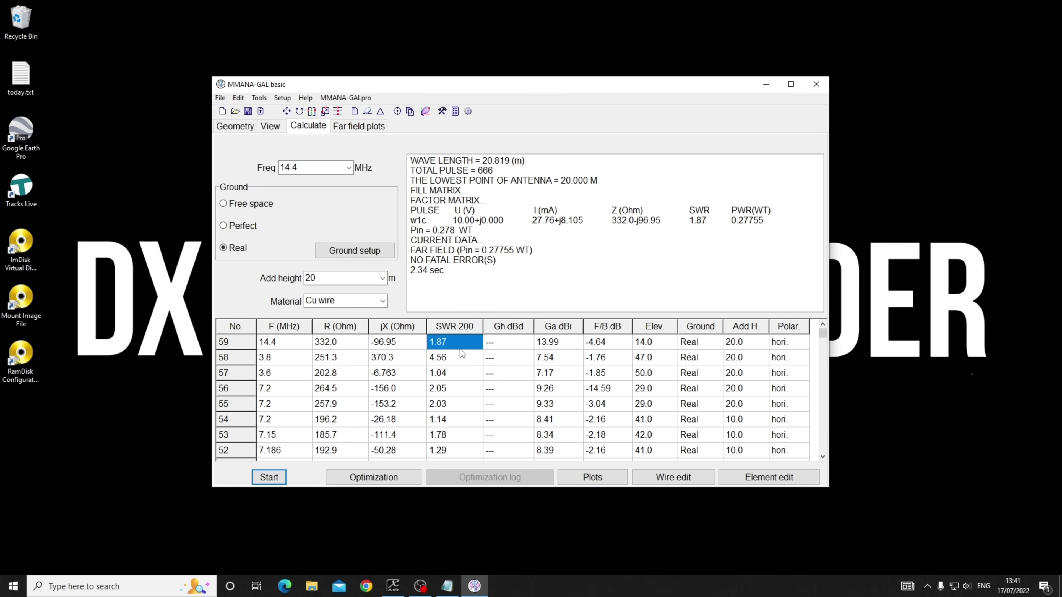
Replace the frequency with 14.3 MHz and run the calculation
double_click(308, 167)
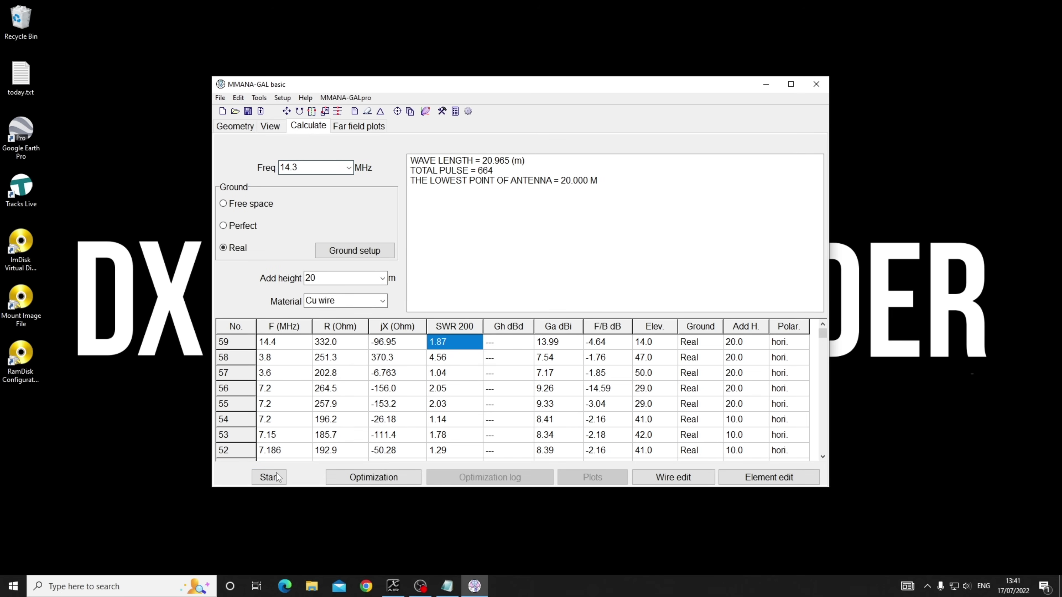
left_click(269, 477)
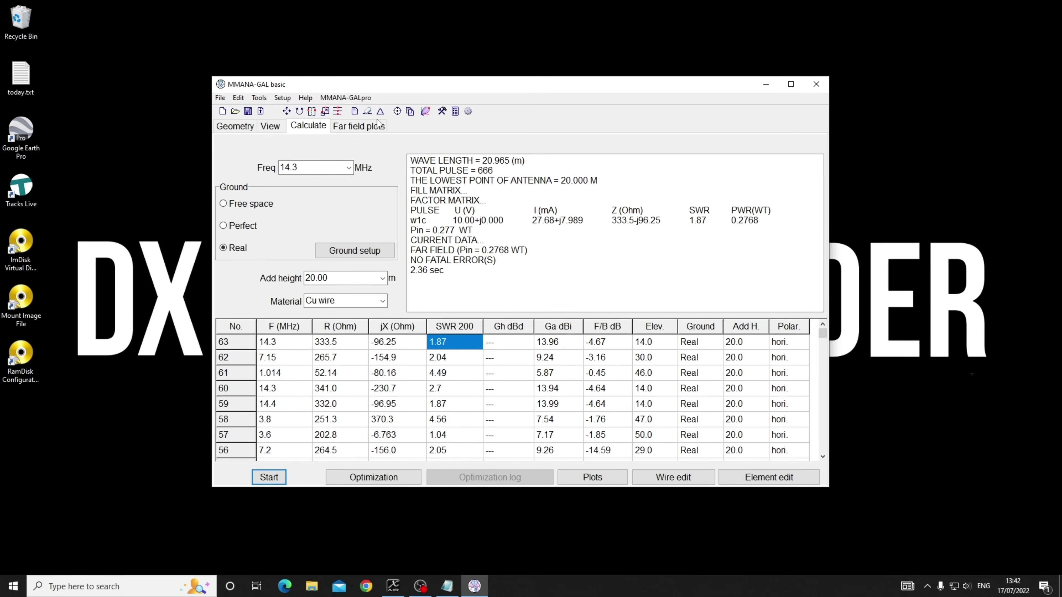
Show the 14.3 MHz far-field plots with the azimuth pattern at 5° elevation
left_click(376, 126)
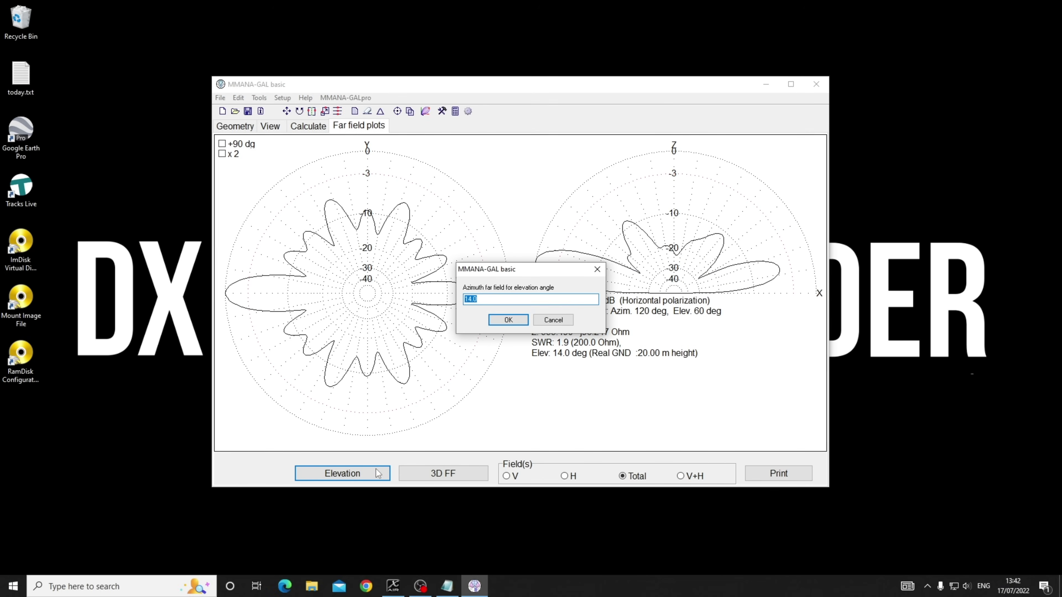
key("Return")
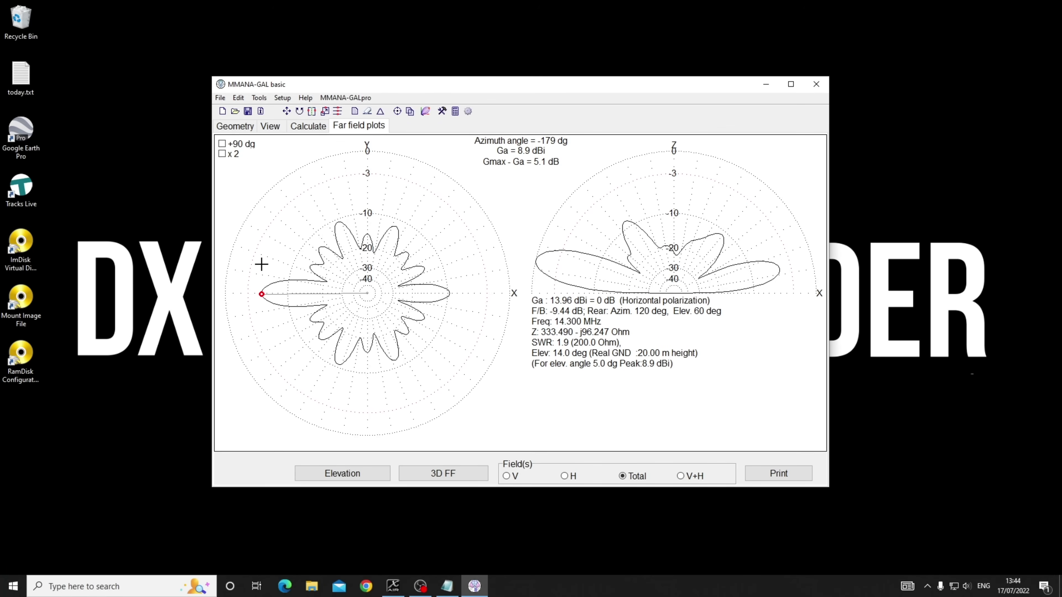
left_click(308, 126)
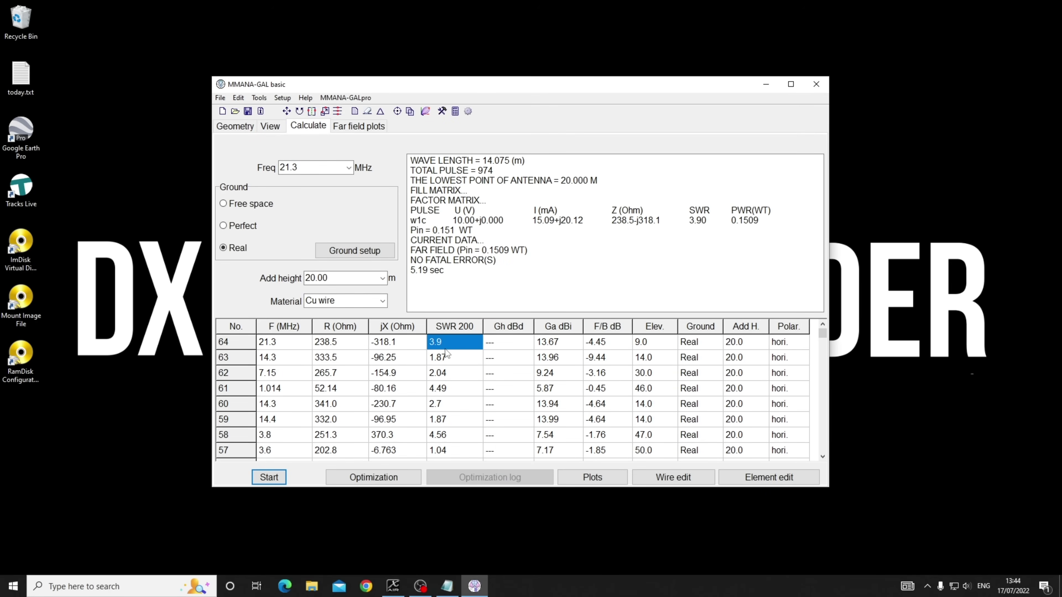
Display the 21.3 MHz far-field plots with the azimuth pattern at 5° elevation
left_click(370, 126)
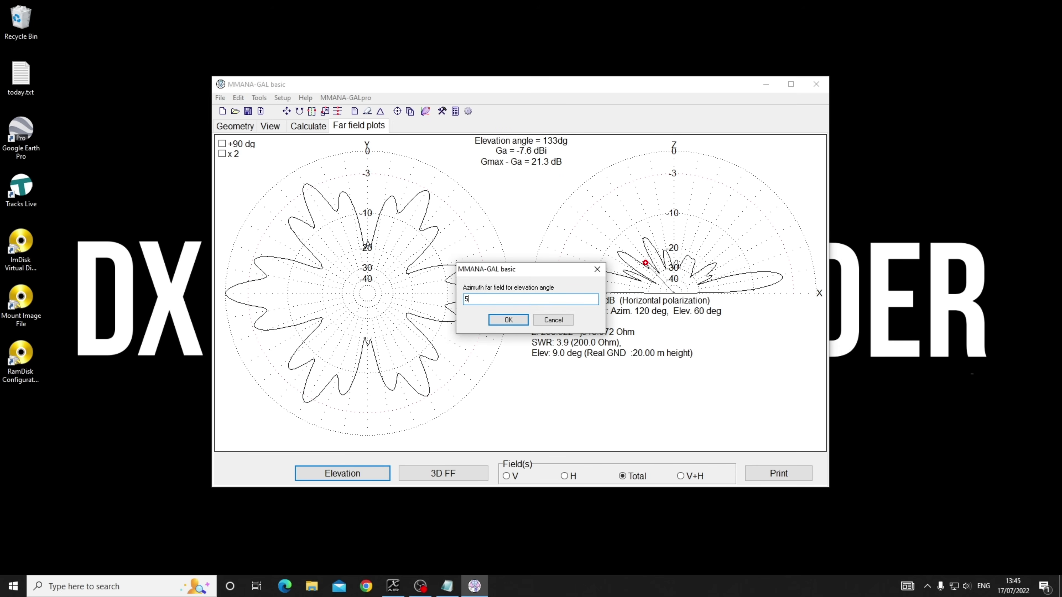
key("Return")
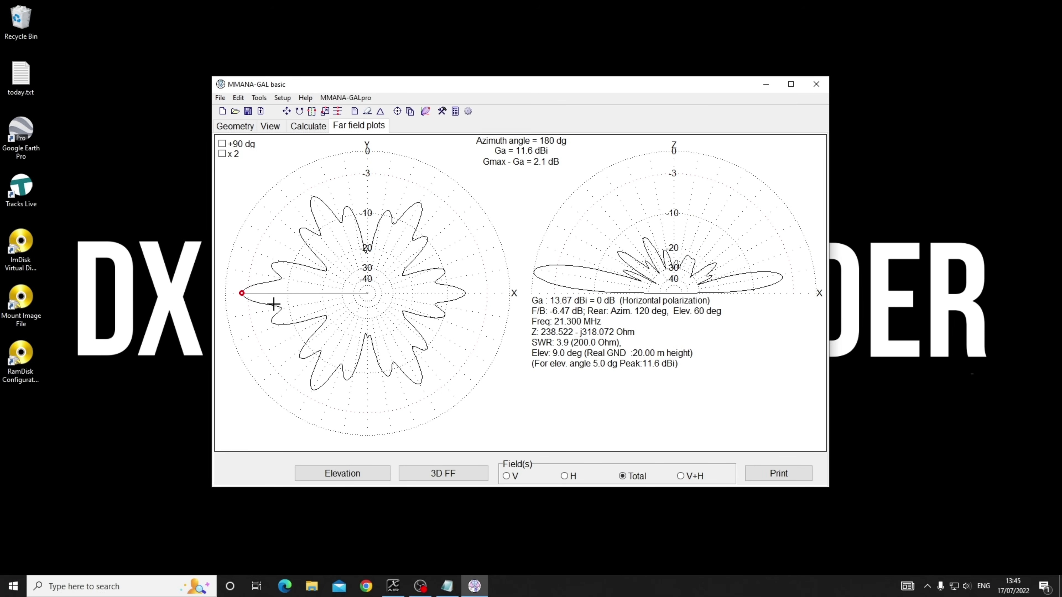
Return to the calculation results and confirm 5° elevation for the 28.5 MHz azimuth pattern
left_click(308, 126)
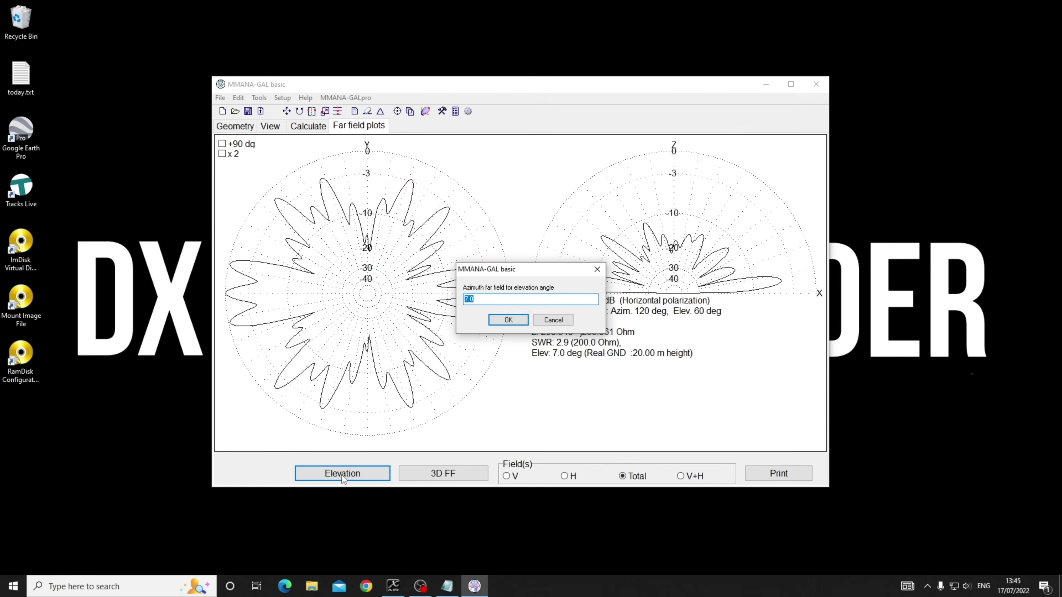
key("Return")
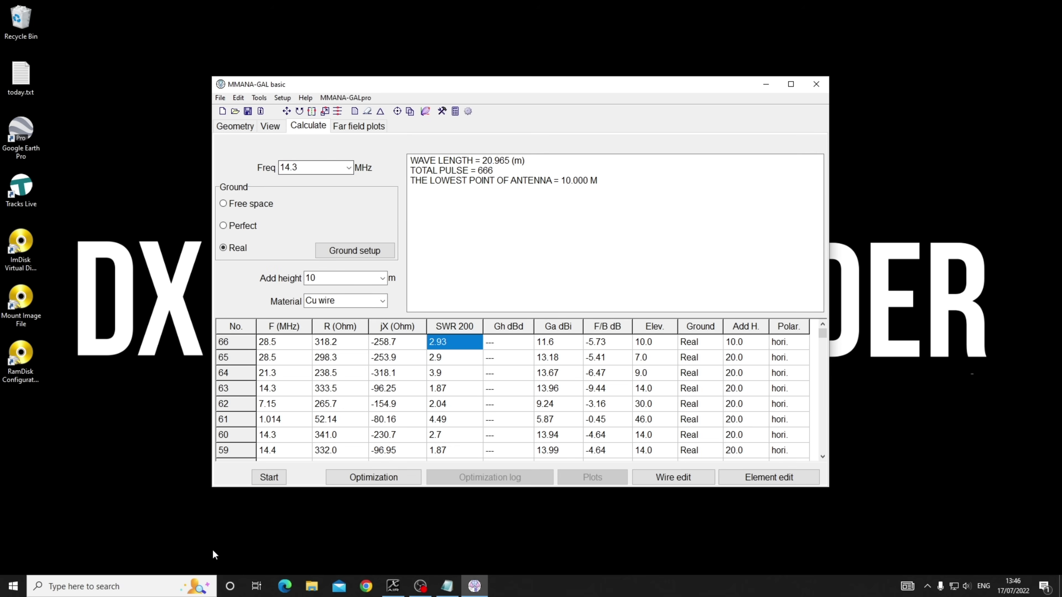
Run the 14.3 MHz calculation at 10 m height and plot its azimuth pattern
left_click(269, 477)
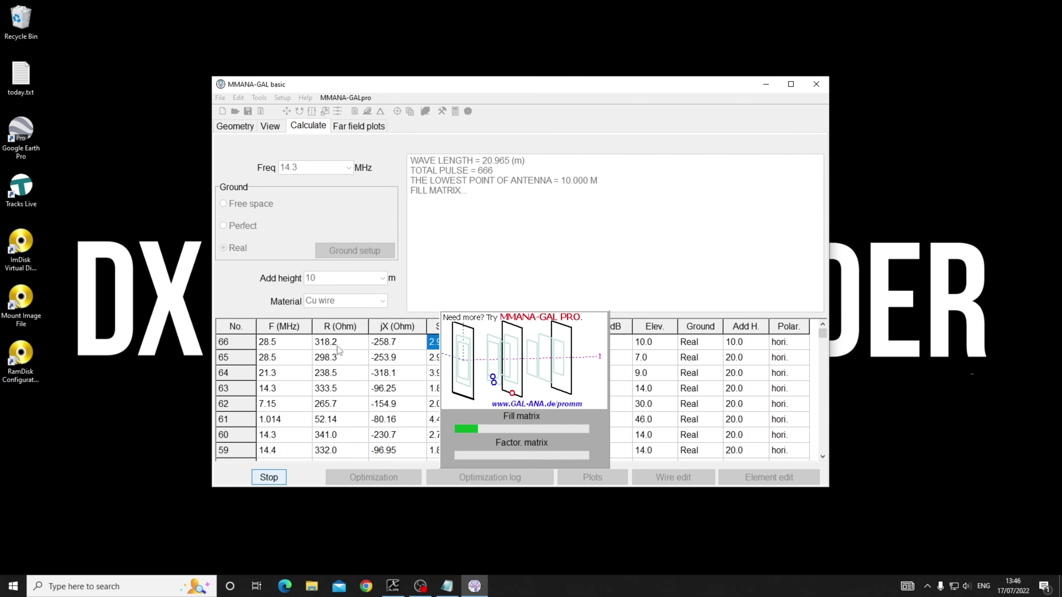
left_click(358, 127)
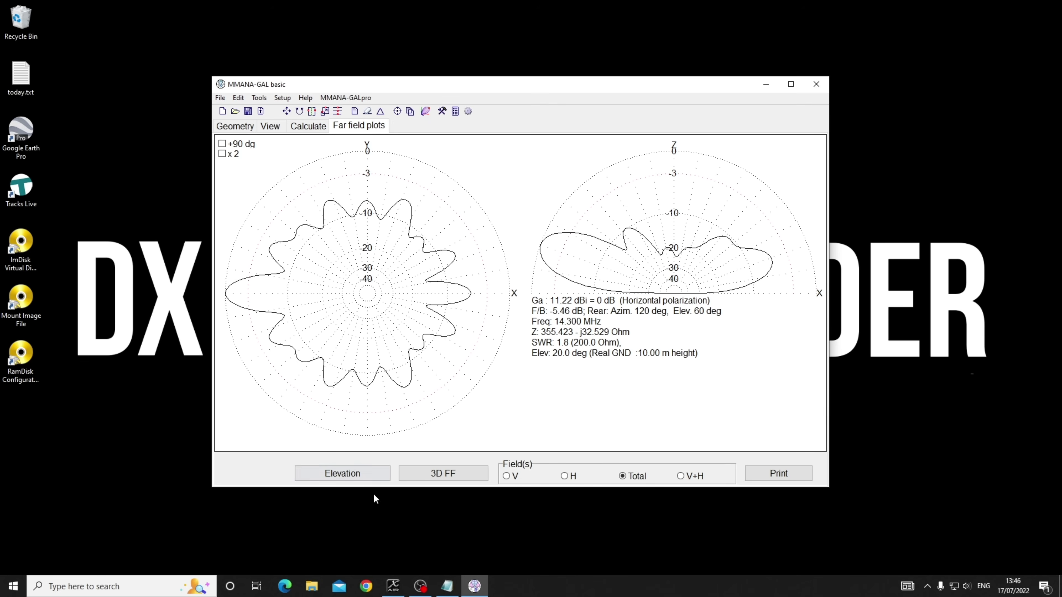
key("Return")
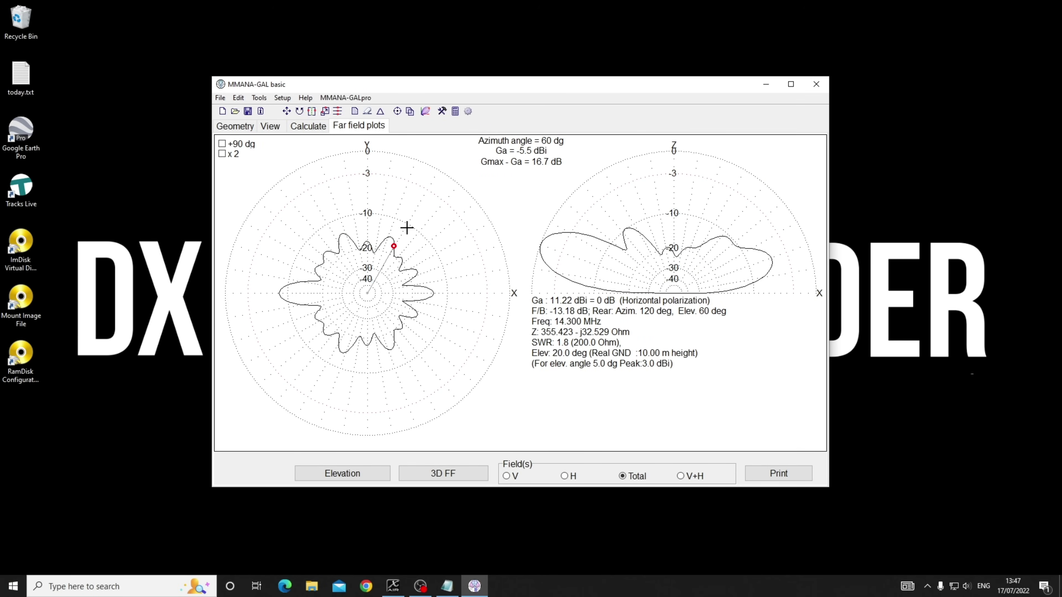
Switch back to the Calculate tab to set up the 145 MHz, 10 m run
left_click(308, 125)
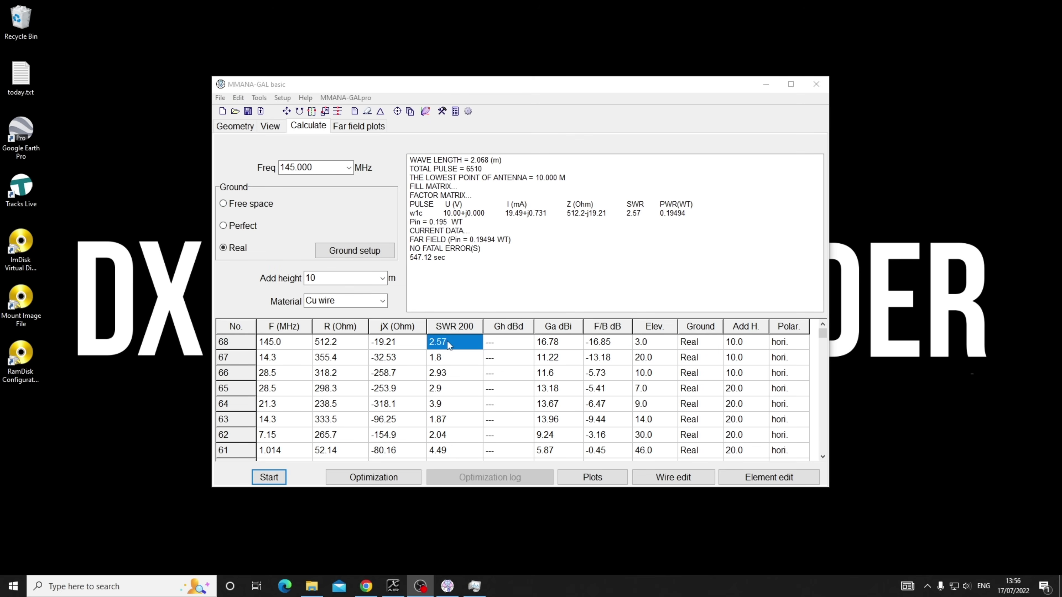
Plot the 145 MHz azimuth pattern at 3.0° elevation and read gains across azimuth directions
left_click(362, 127)
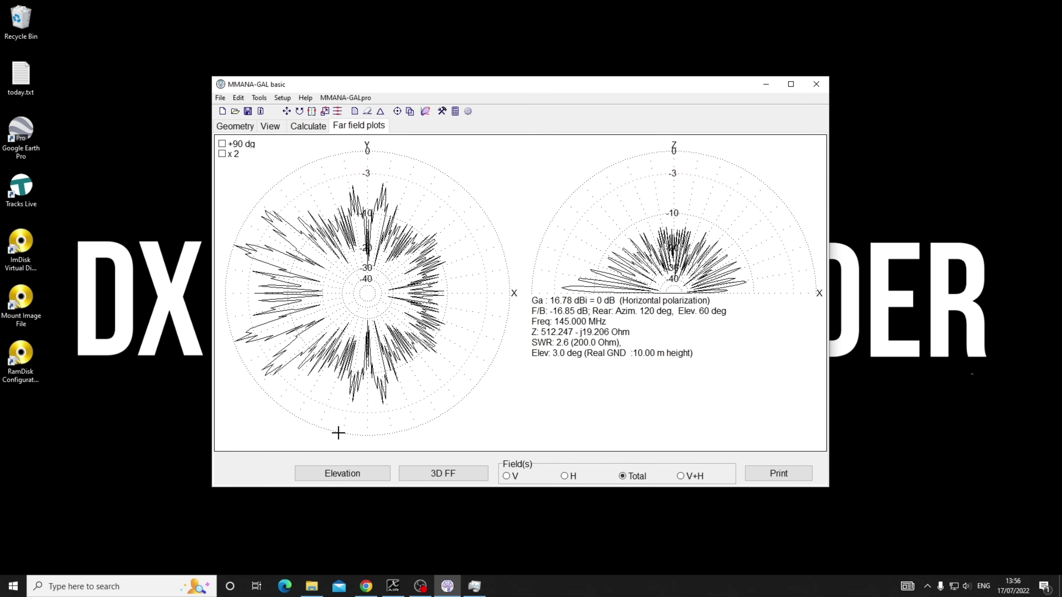
left_click(366, 477)
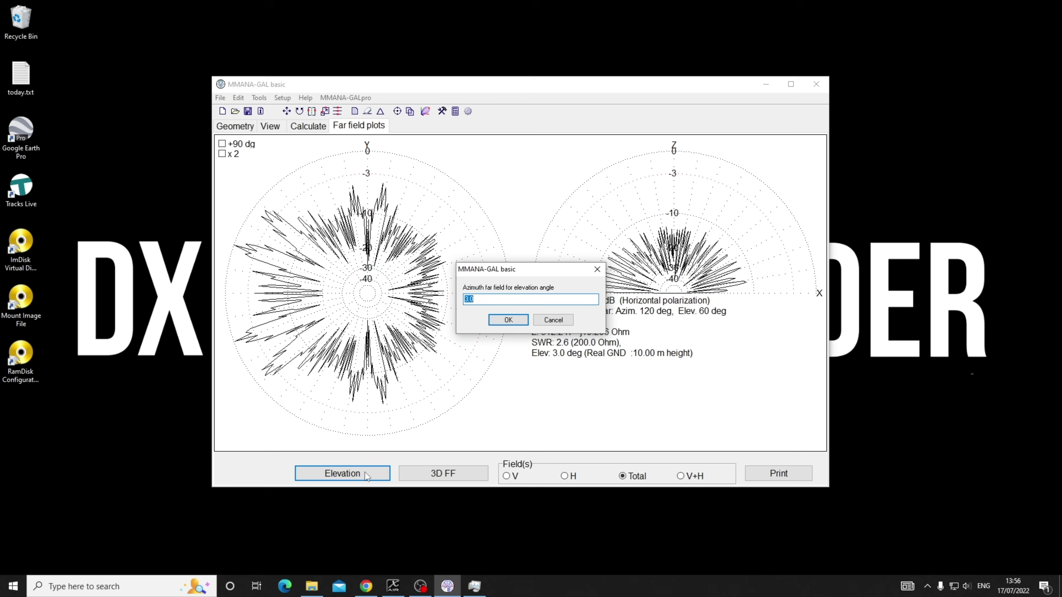
key("Return")
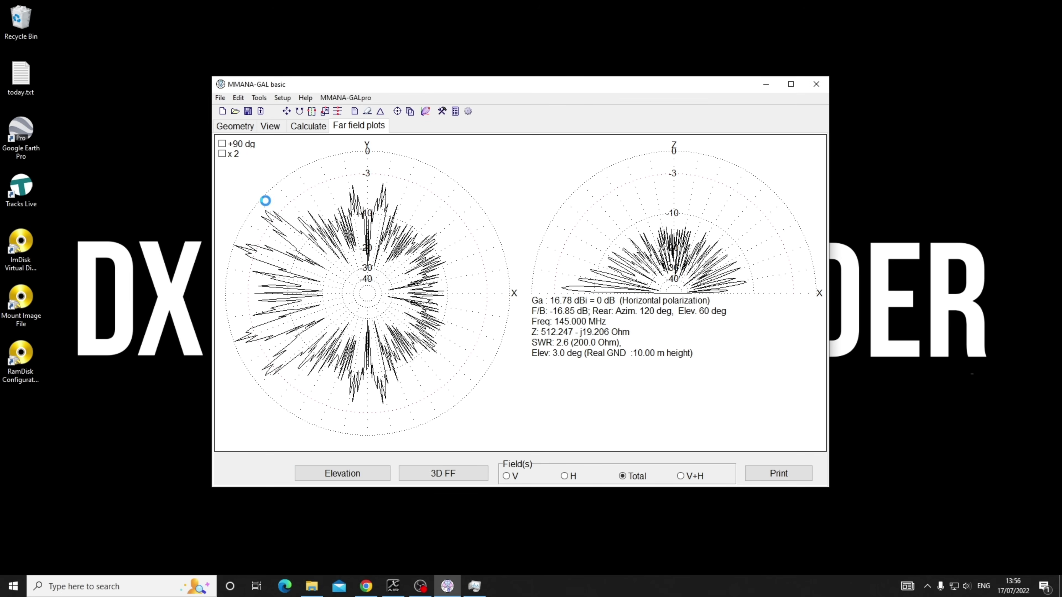
left_click(247, 232)
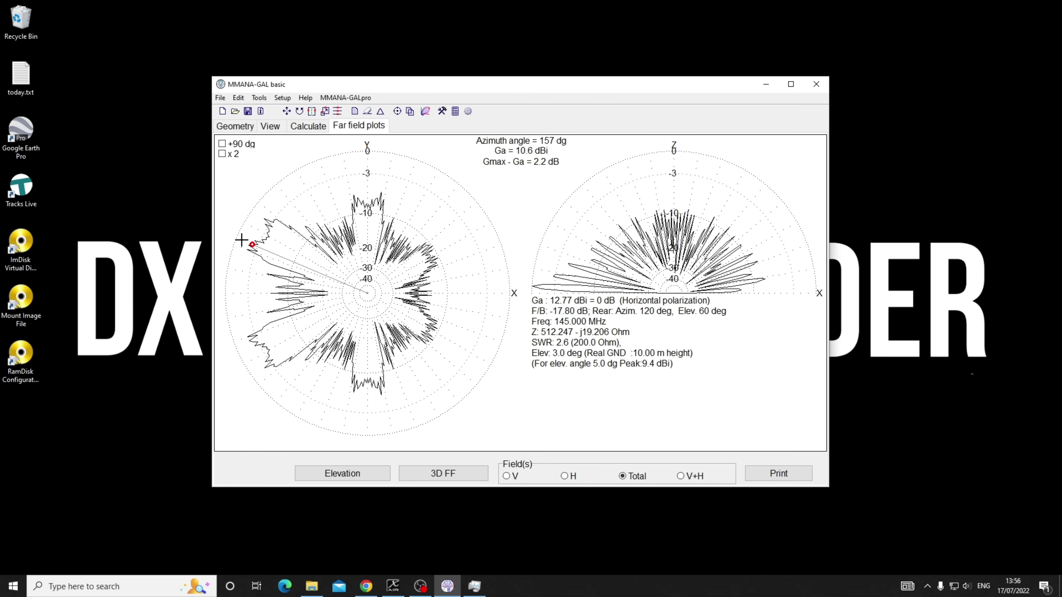
left_click_drag(251, 231, 234, 309)
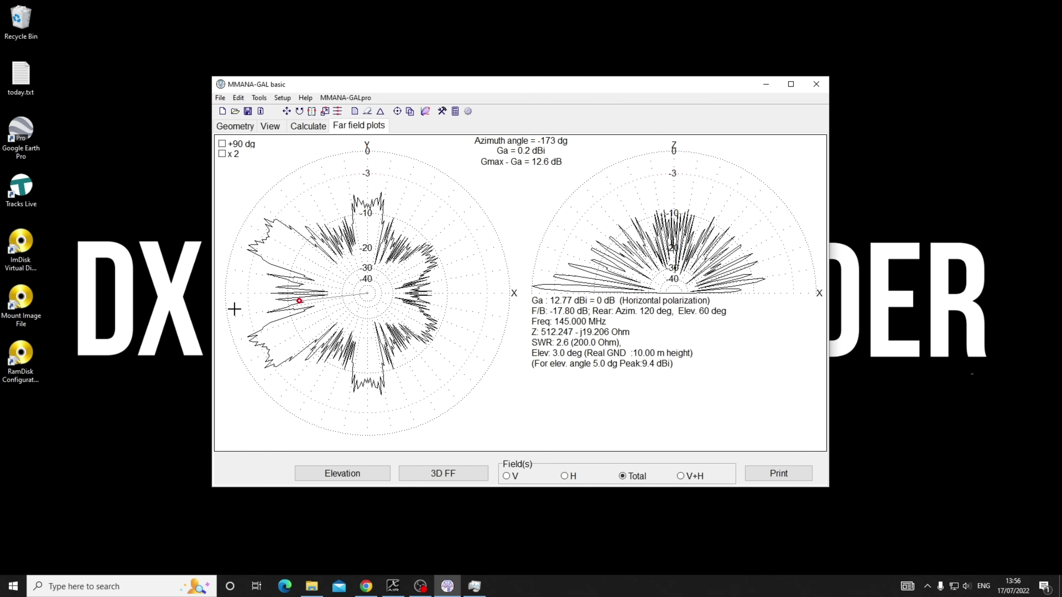
Redraw the azimuth pattern at 1° elevation and read gains at other azimuths and low elevation
left_click(373, 477)
key("Return")
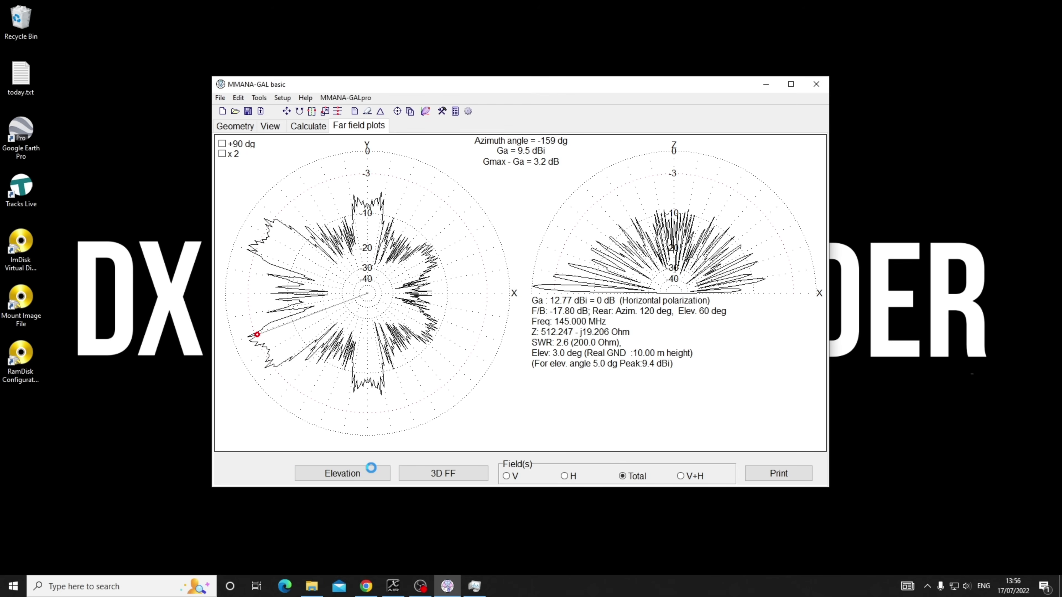
left_click(268, 223)
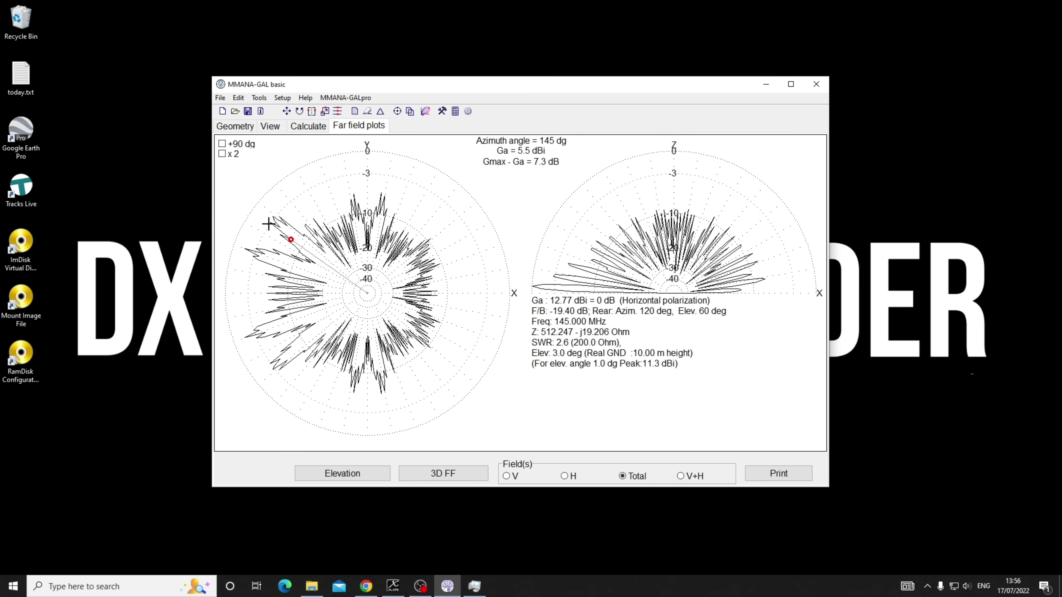
left_click_drag(268, 217, 379, 190)
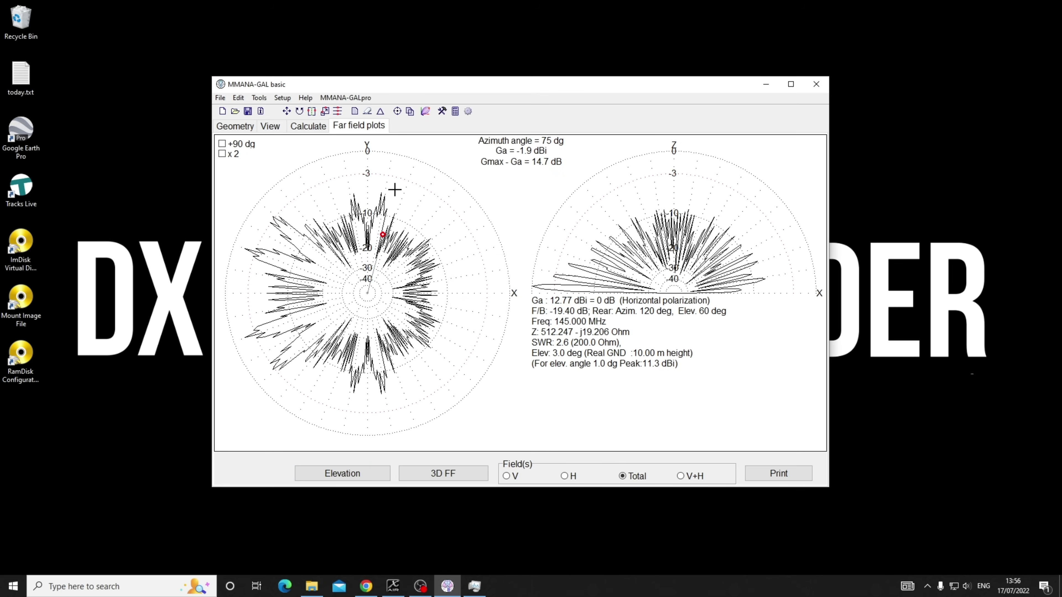
left_click_drag(242, 343, 337, 216)
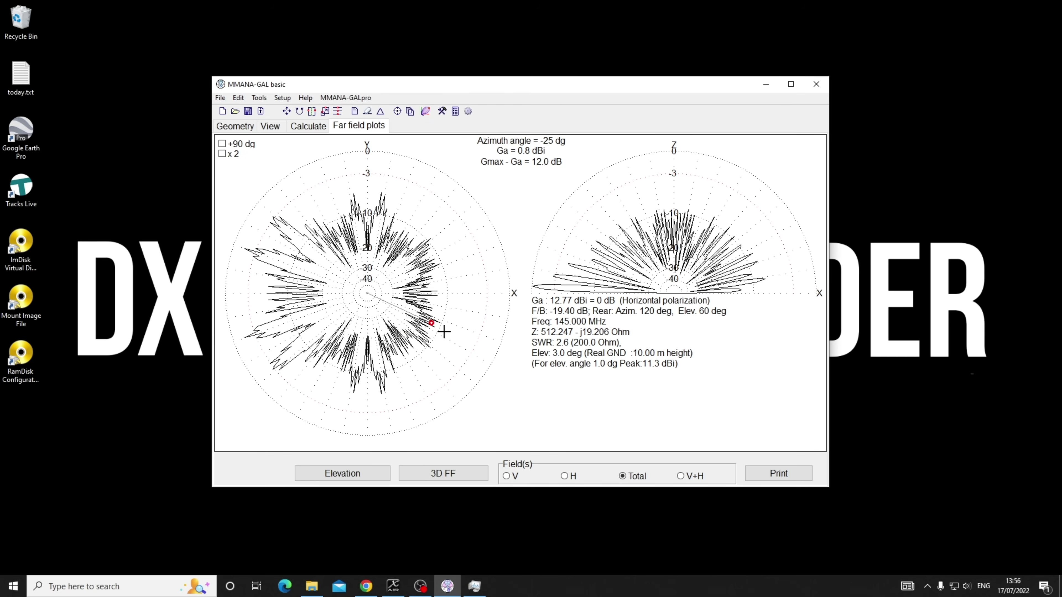
left_click(530, 285)
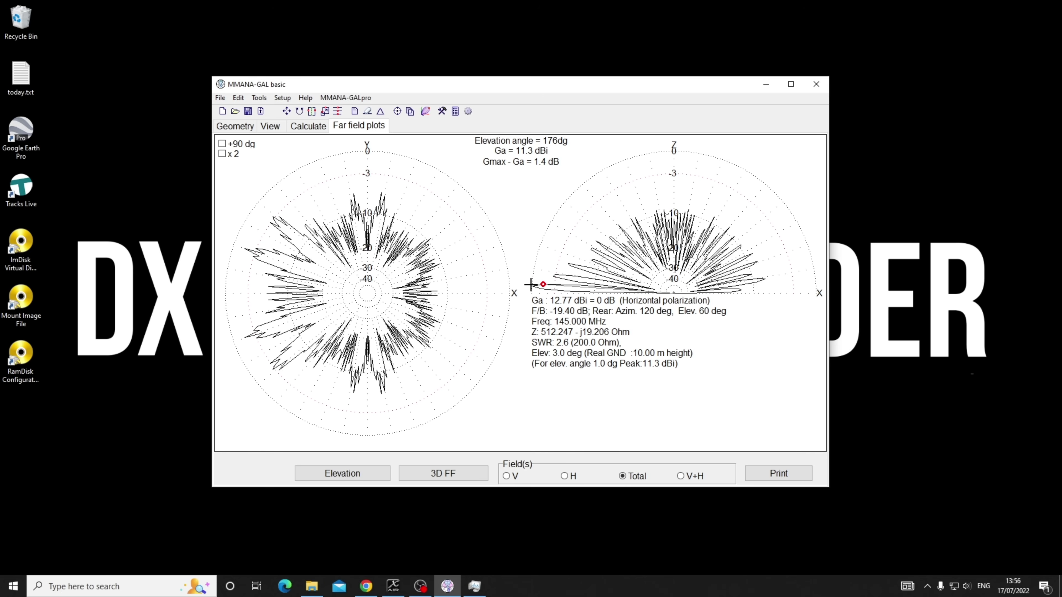